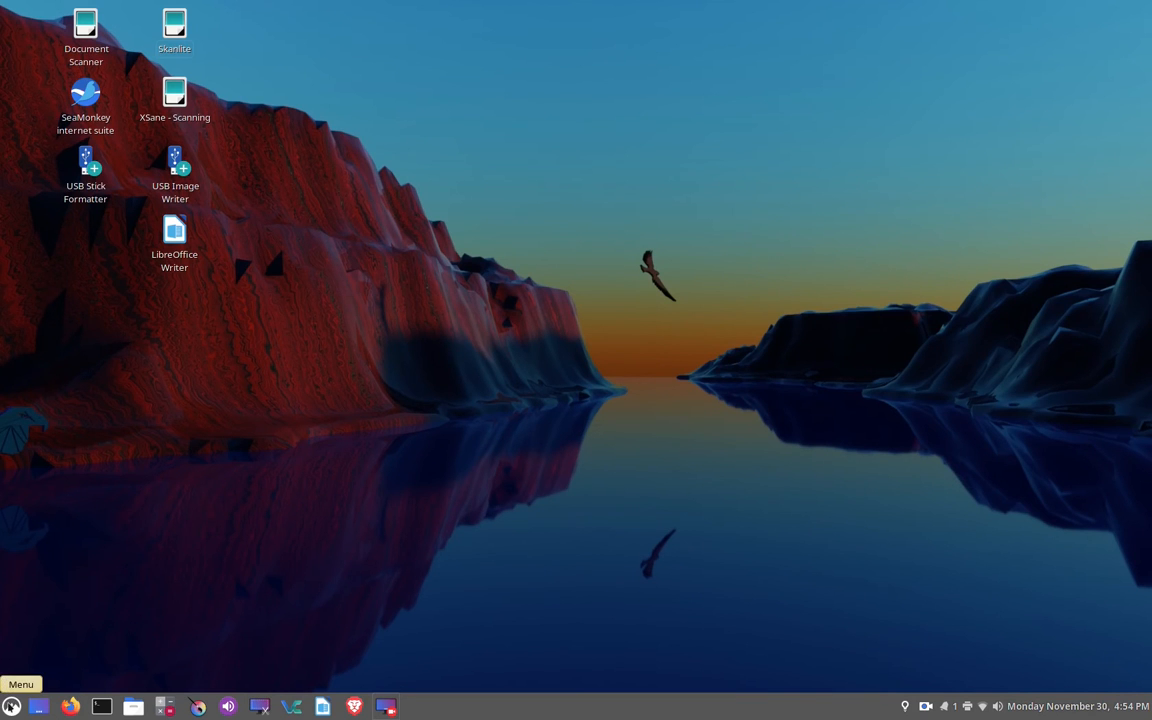
- Open the Printers settings from the Hardware section of System Settings
left_click(11, 706)
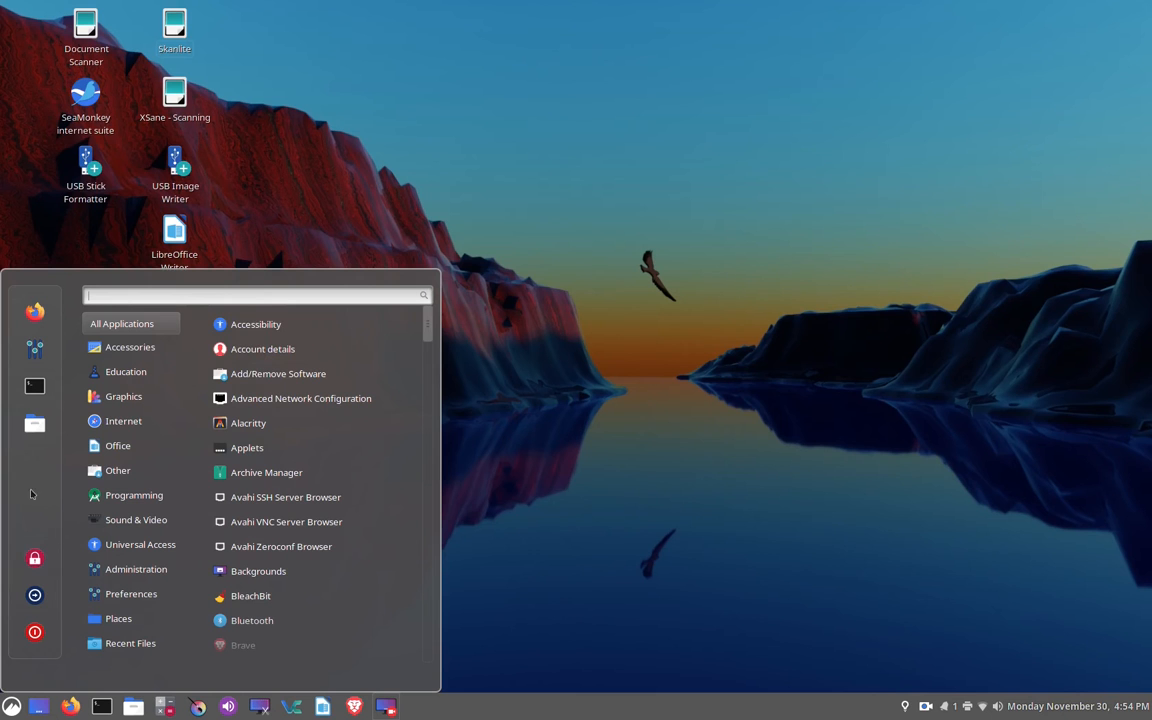
left_click(32, 348)
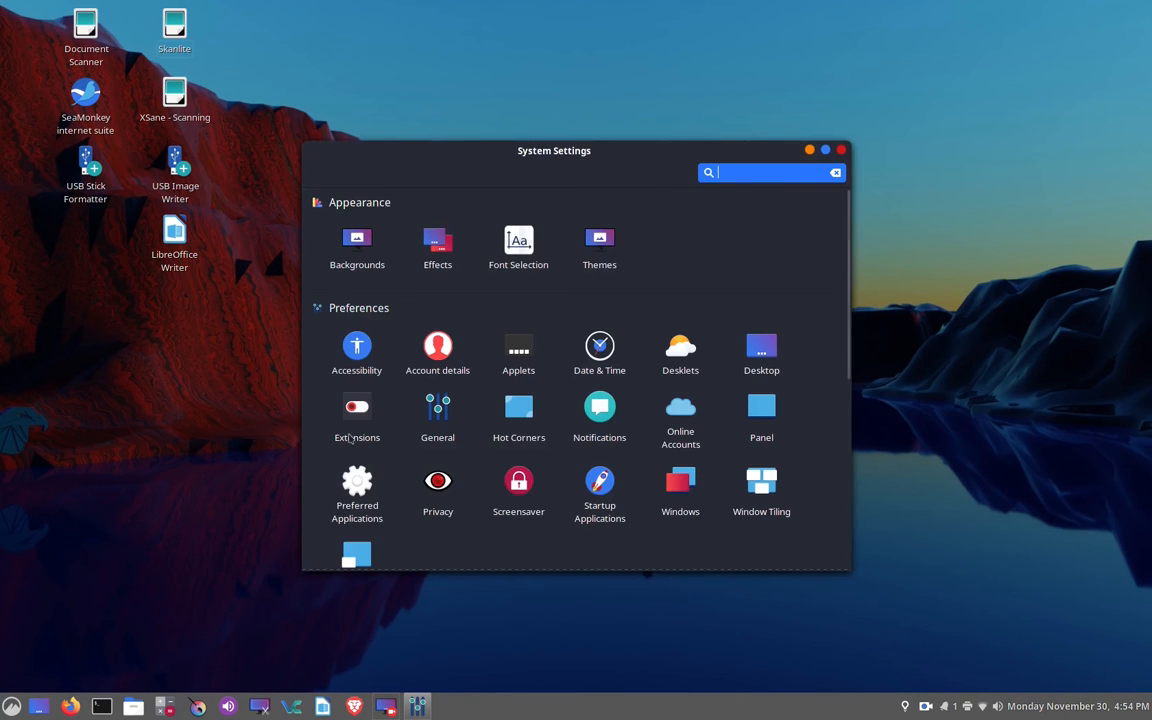
scroll(447, 441, "down", 2)
scroll(447, 441, "down", 2)
scroll(447, 441, "down", 1)
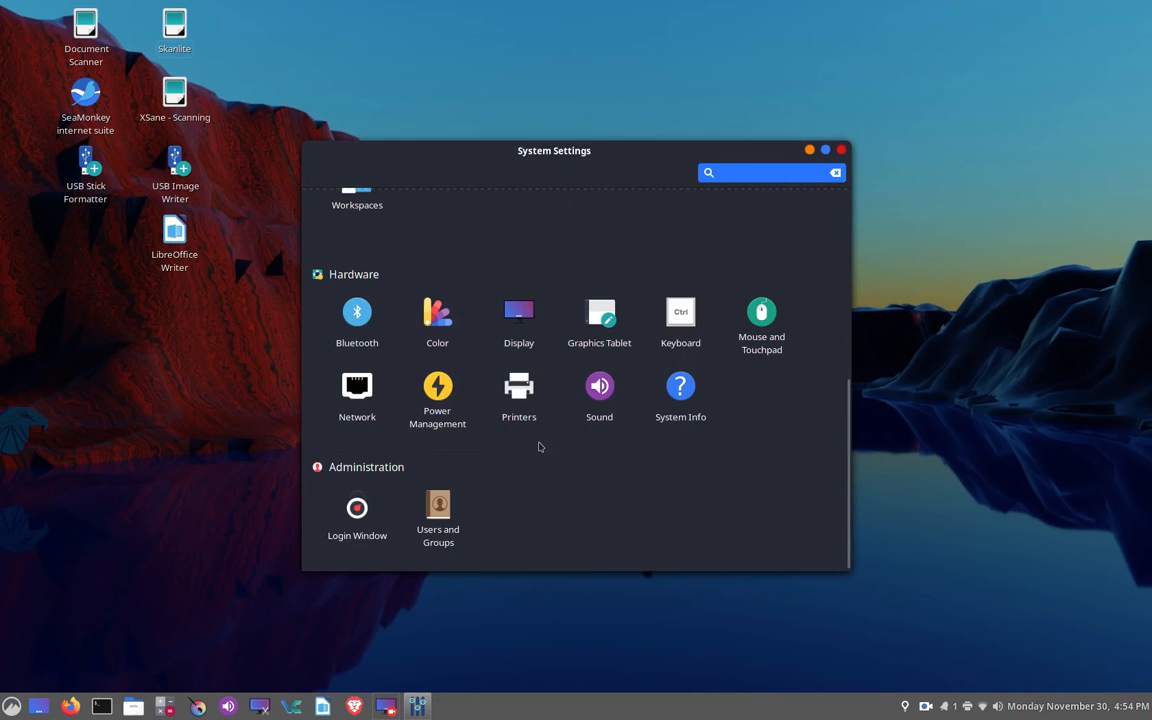
left_click(520, 392)
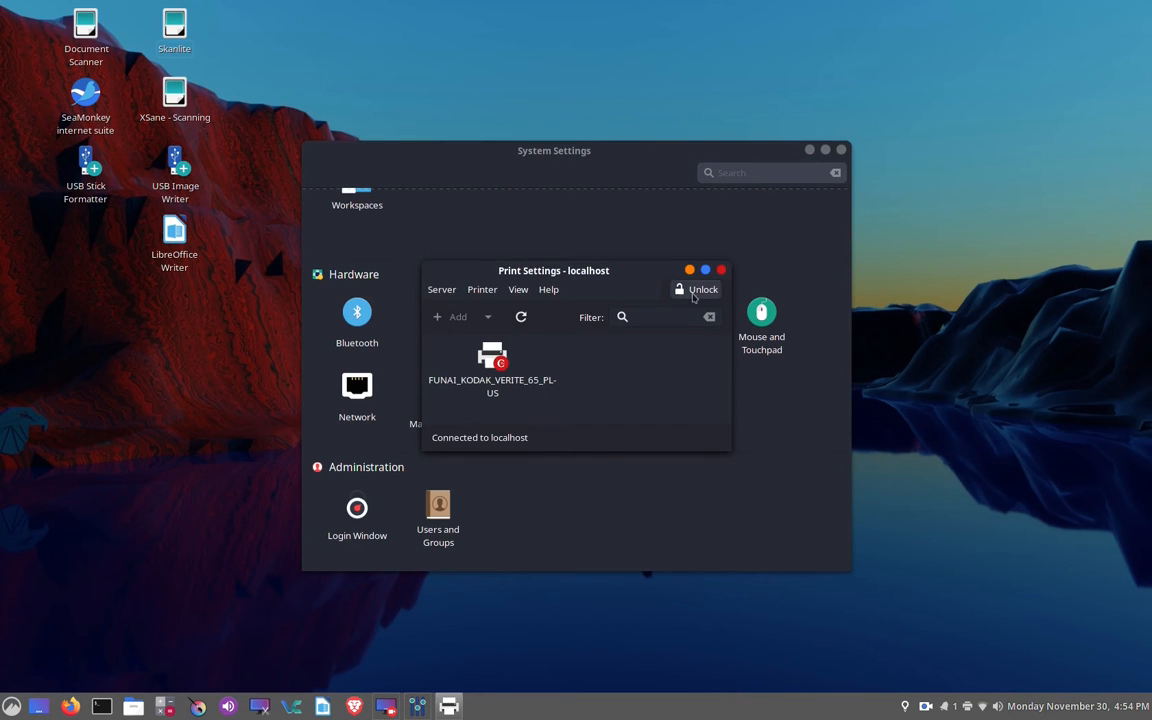
- Unlock the printer settings by authenticating with the account password
type("******")
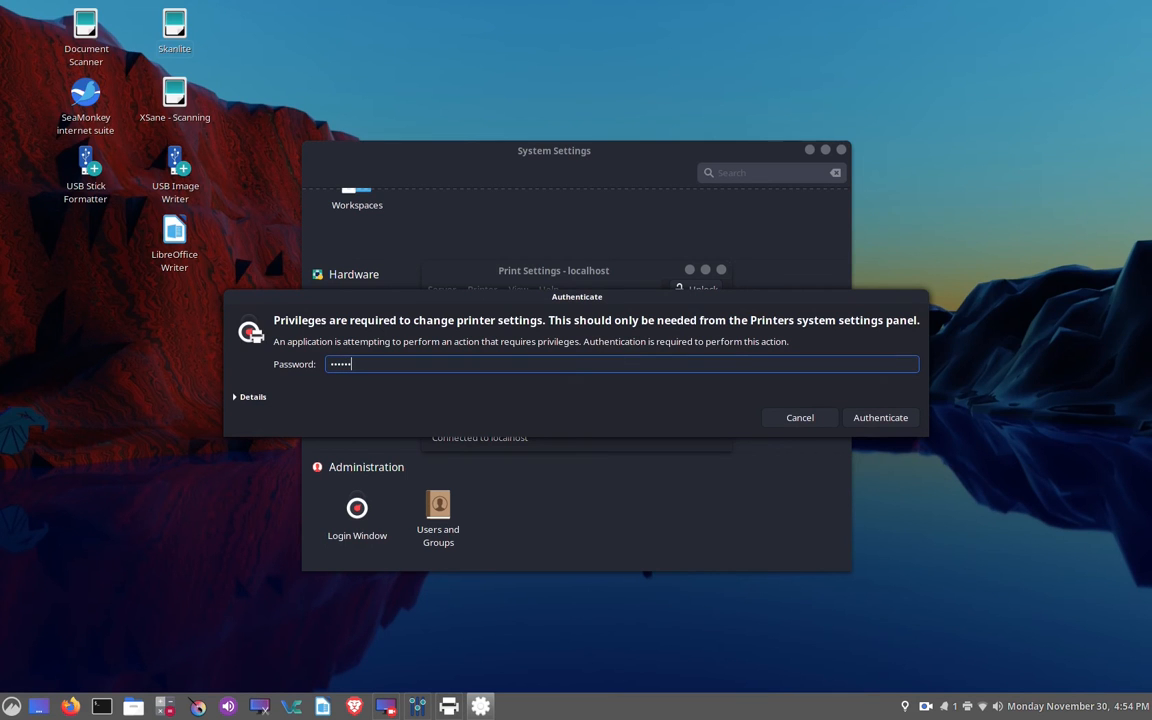
left_click(860, 418)
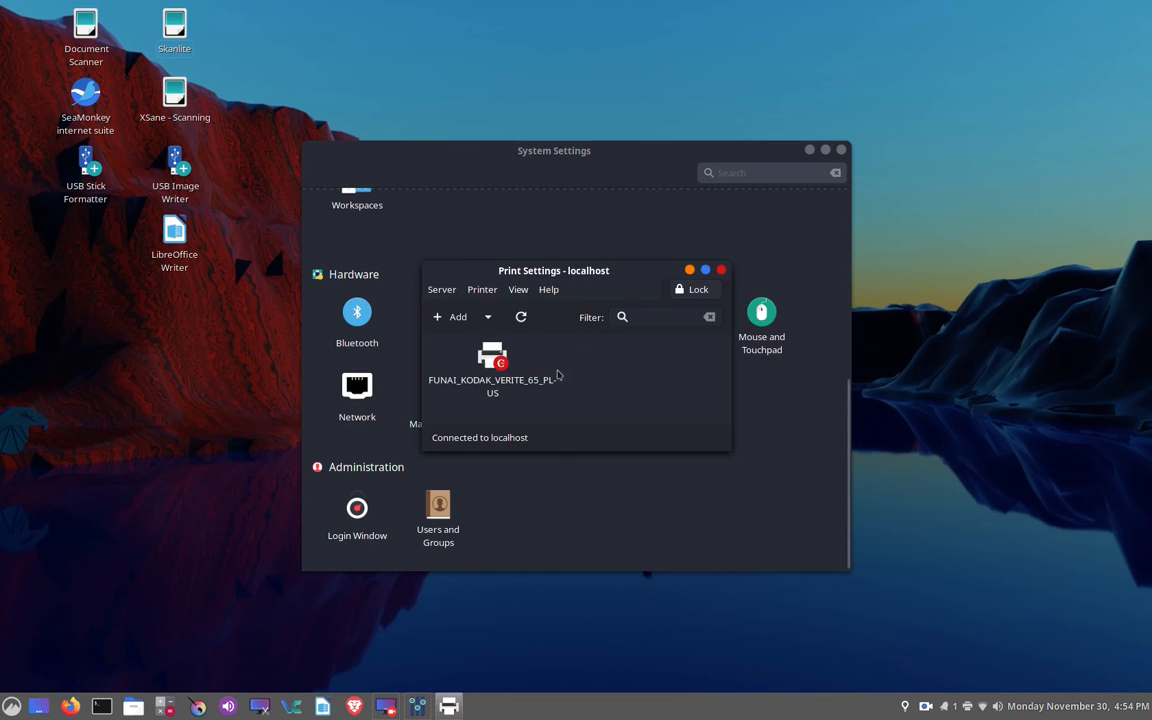
- Try to add the HP OfficeJet 5200 network printer over the AppSocket/HP JetDirect connection, keeping the suggested name and location
left_click(456, 317)
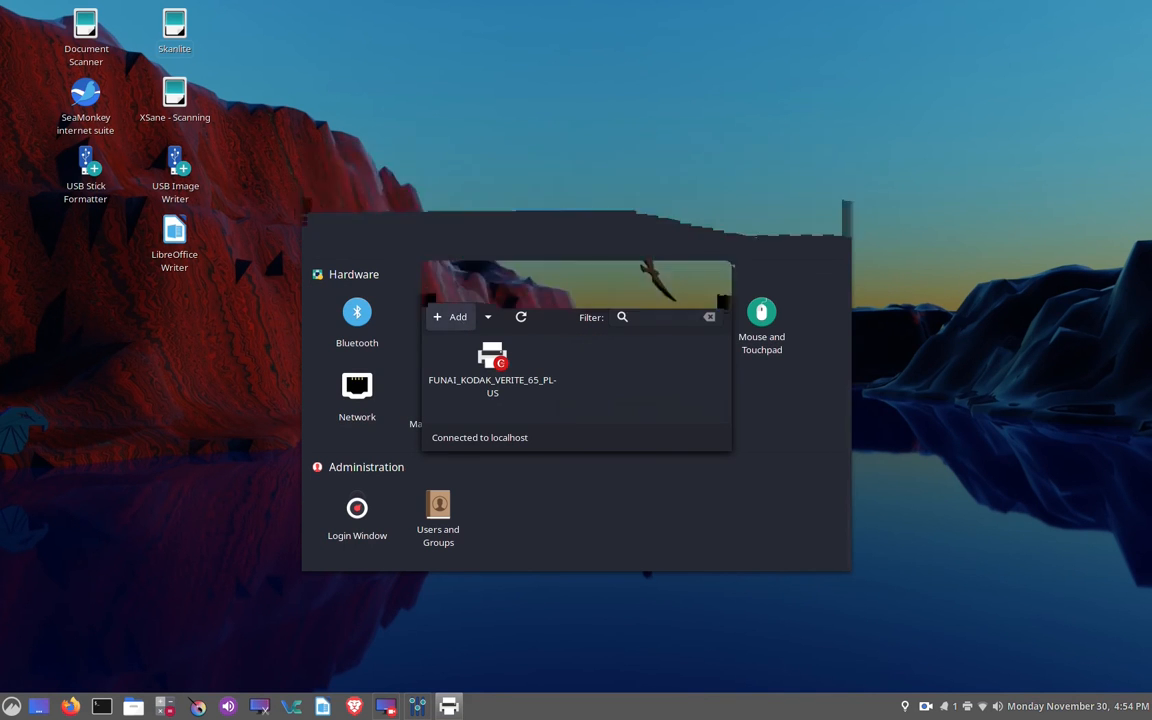
left_click(453, 320)
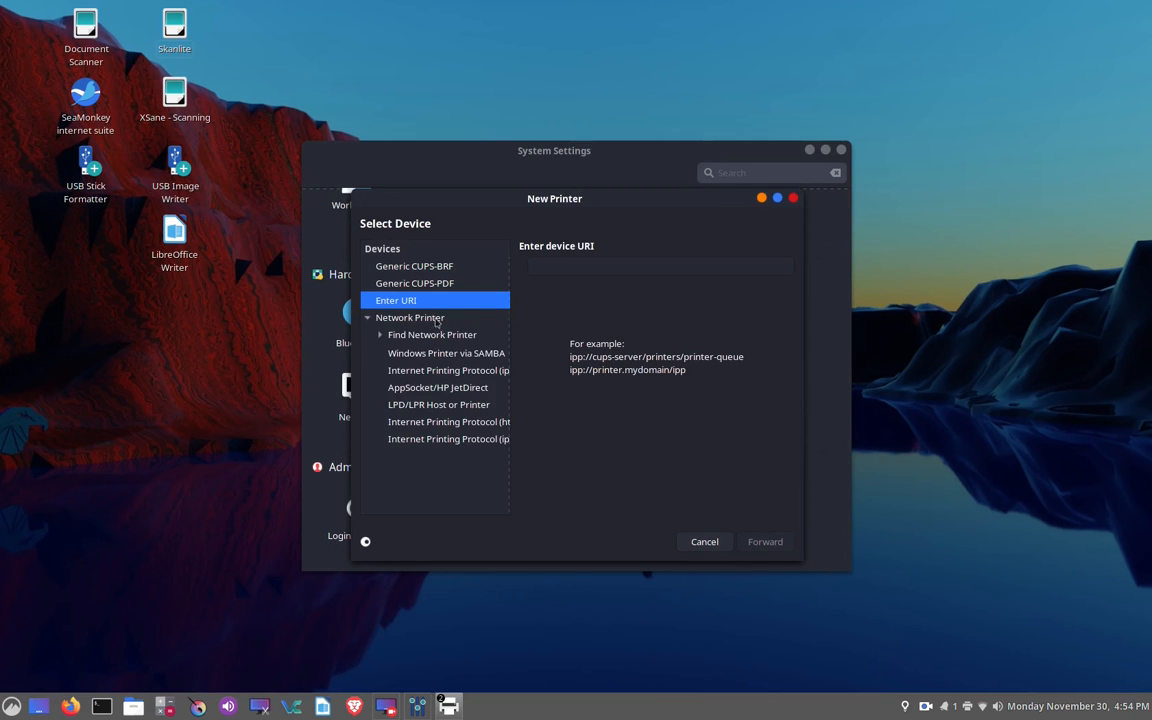
left_click(449, 337)
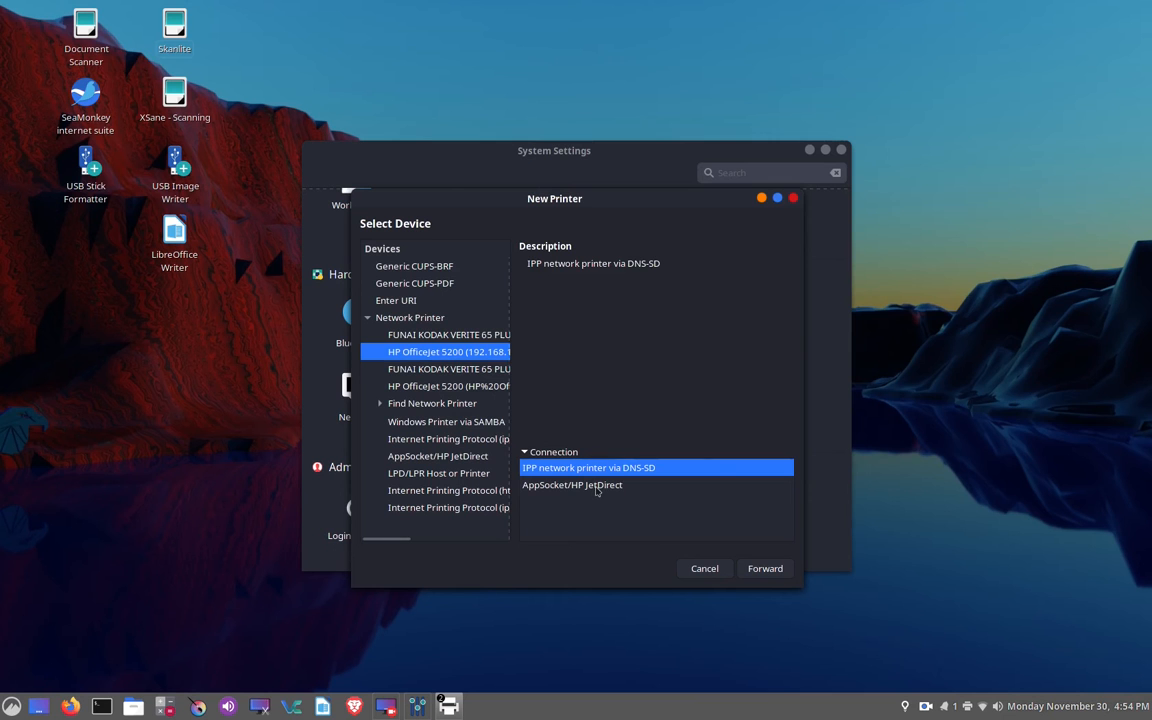
left_click(597, 488)
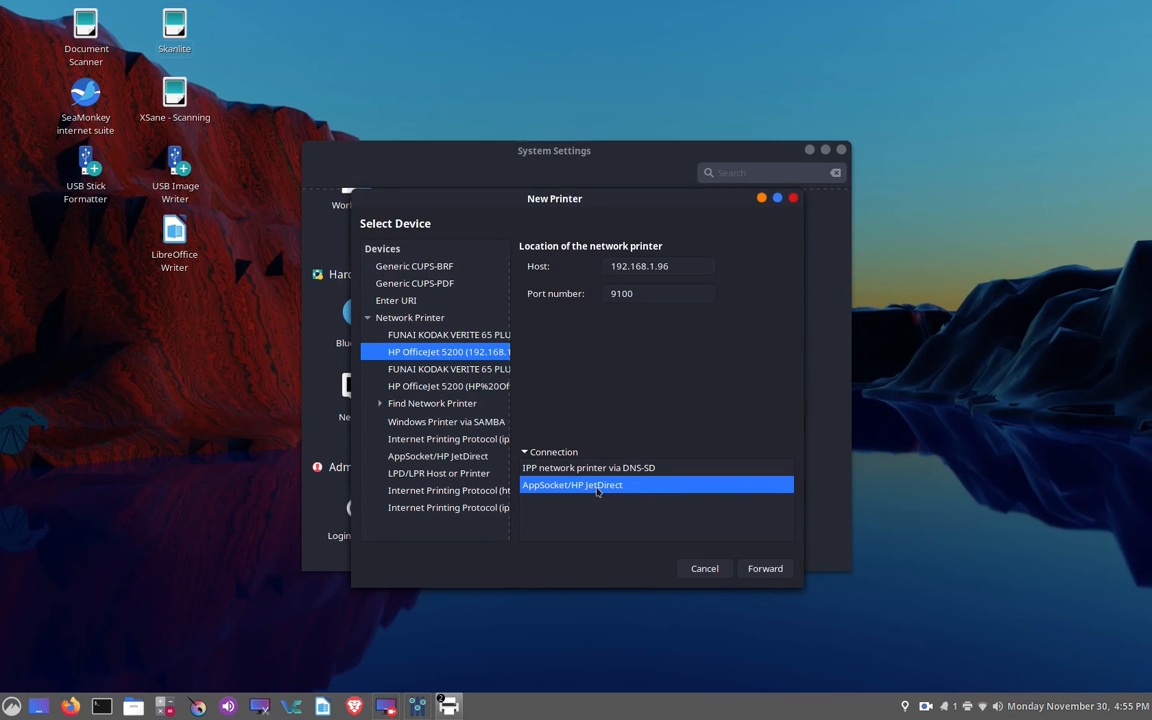
left_click(764, 572)
left_click(787, 570)
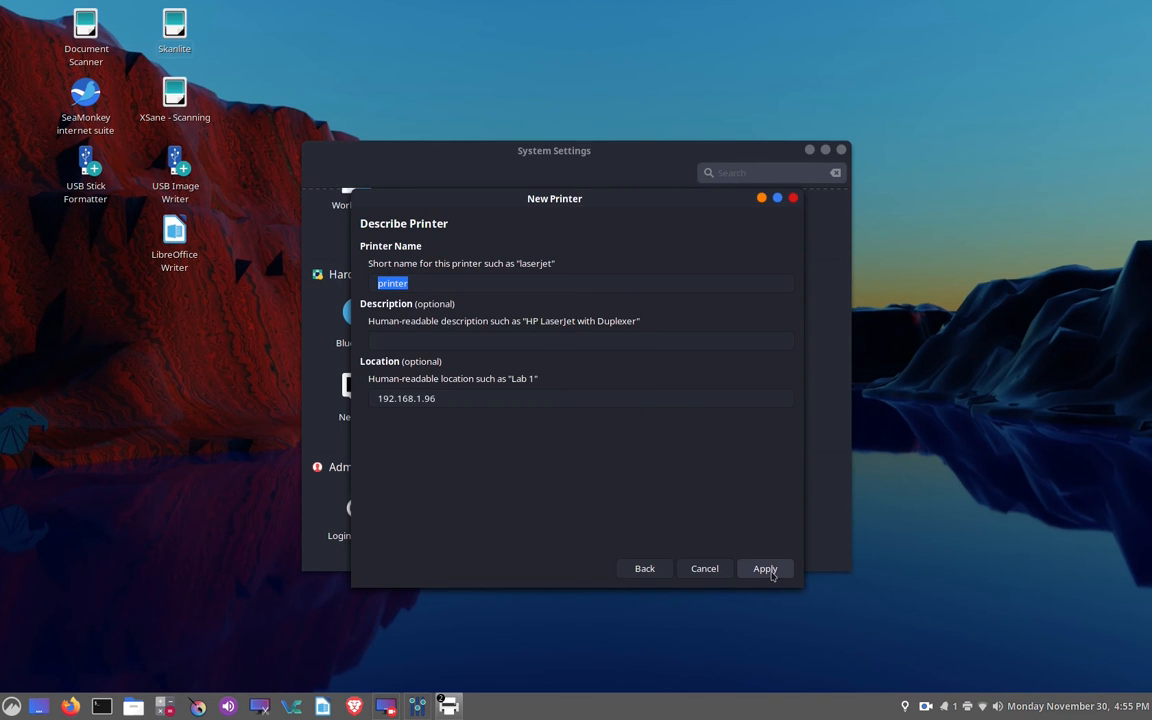
left_click(771, 574)
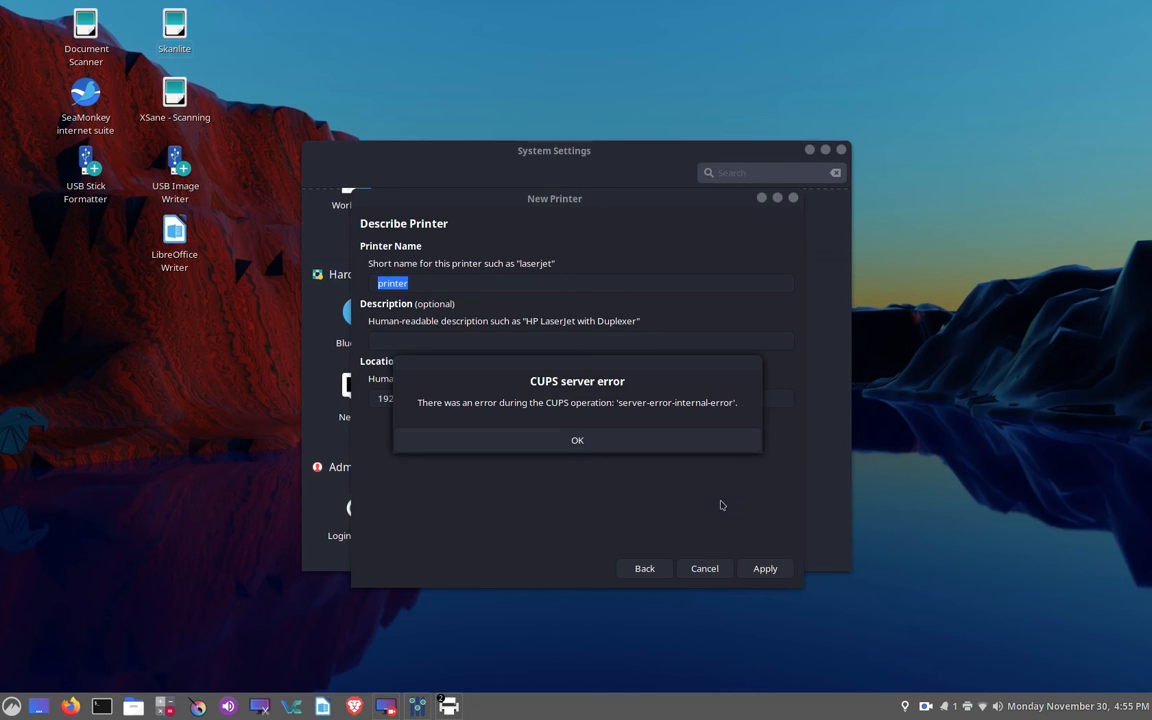
- Cancel the new printer setup and close the Print Settings and System Settings windows
left_click(578, 441)
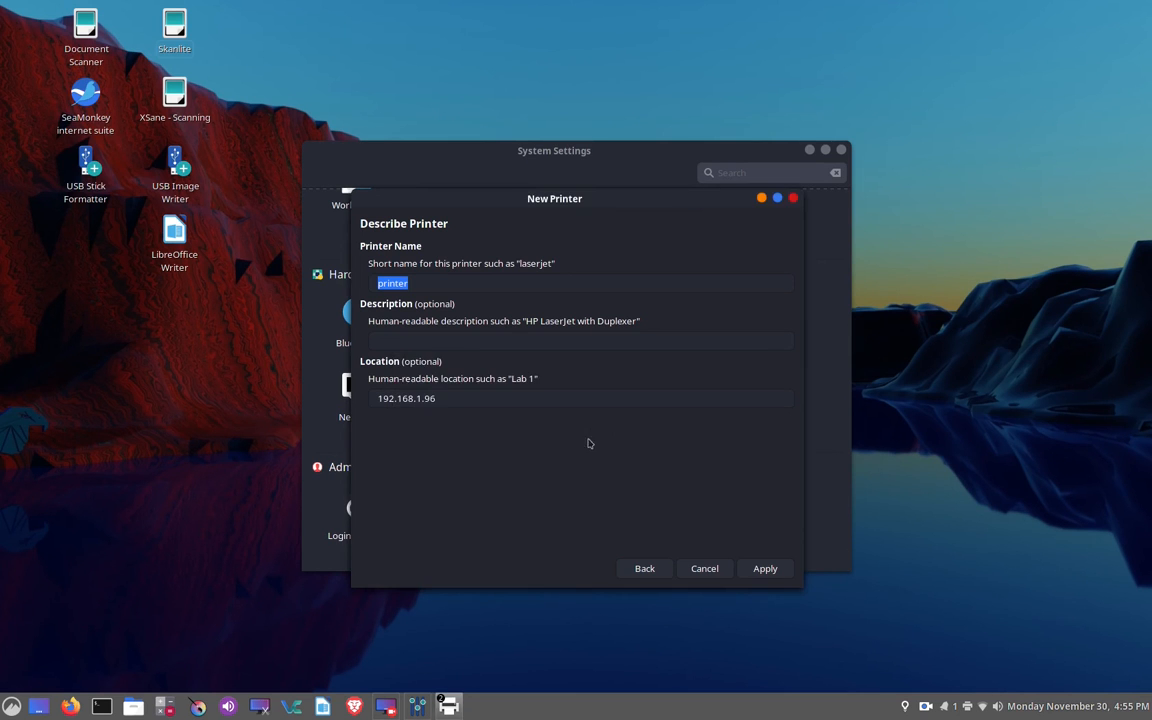
left_click(706, 568)
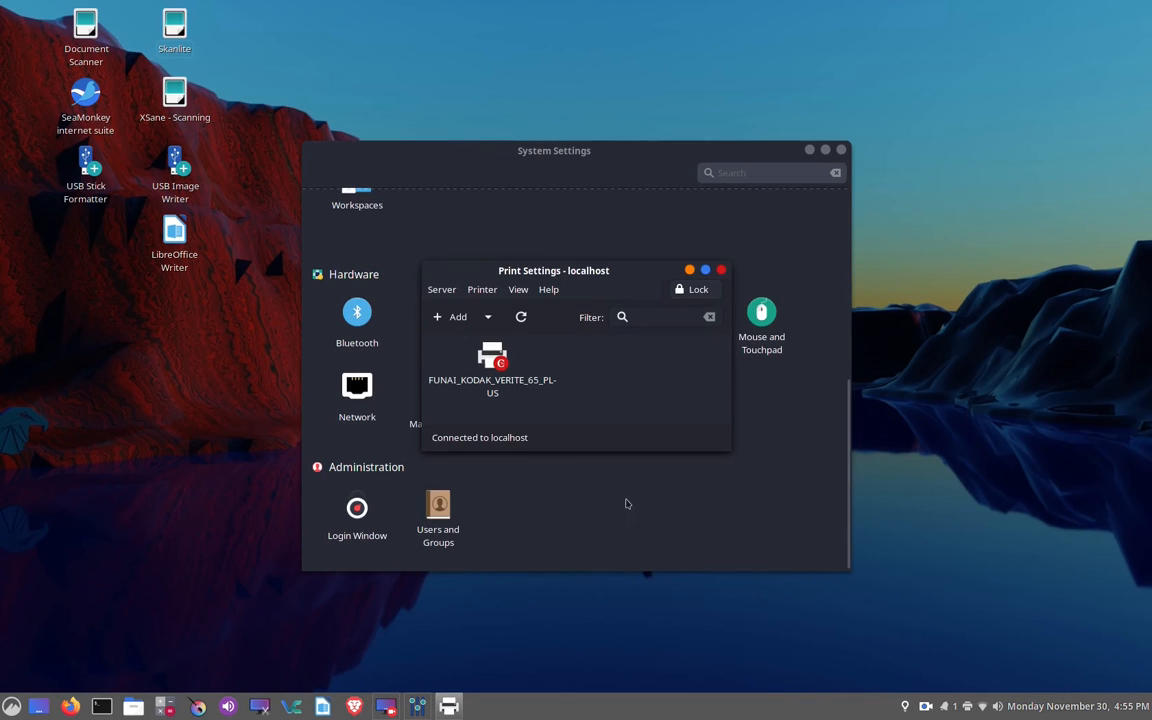
left_click(721, 270)
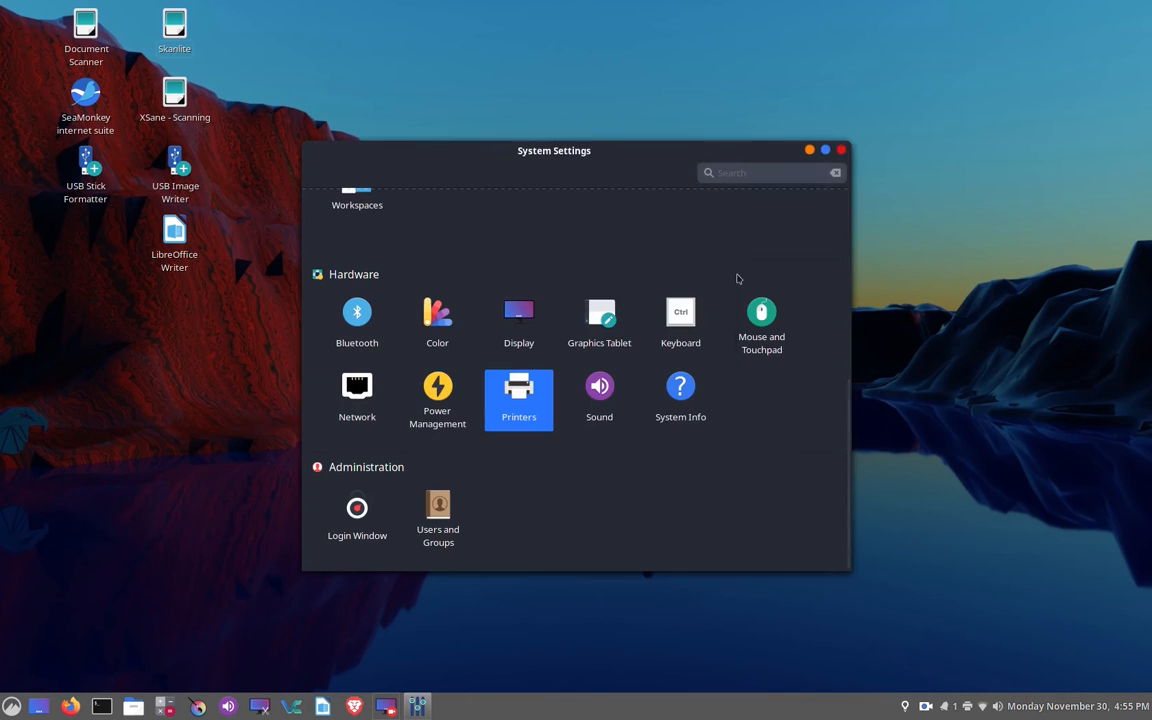
left_click(842, 151)
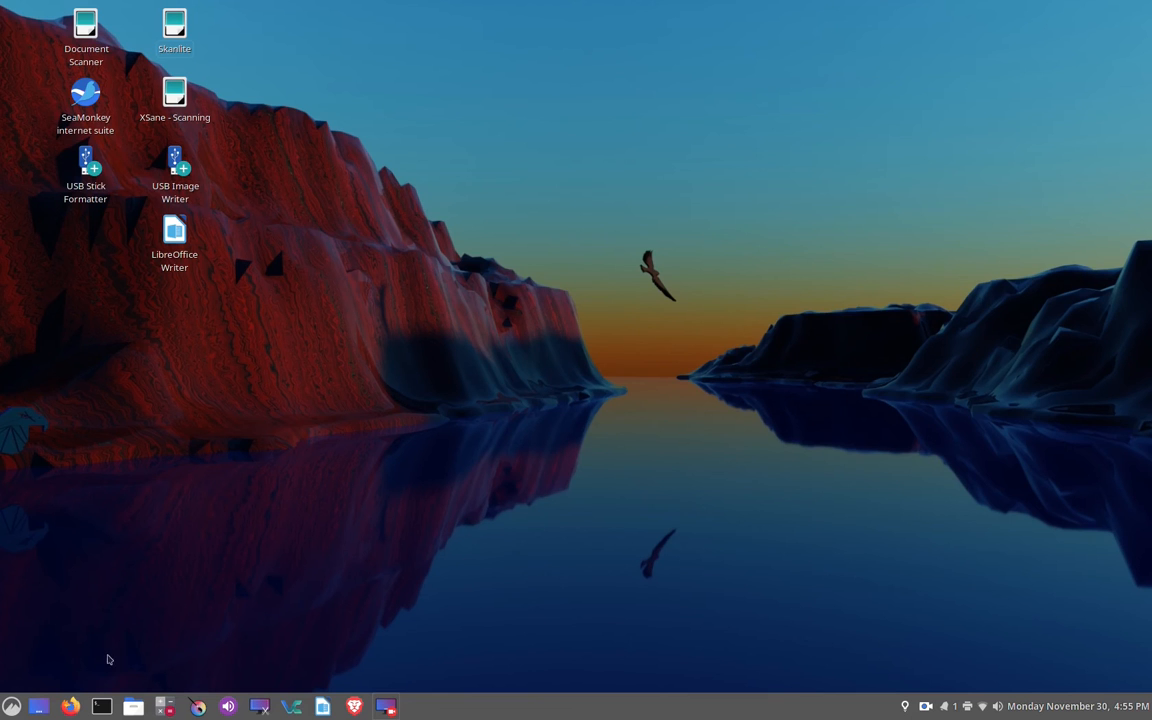
- Switch to Firefox in a maximized window and load the CUPS web interface at 127.0.0.1:631
left_click(72, 704)
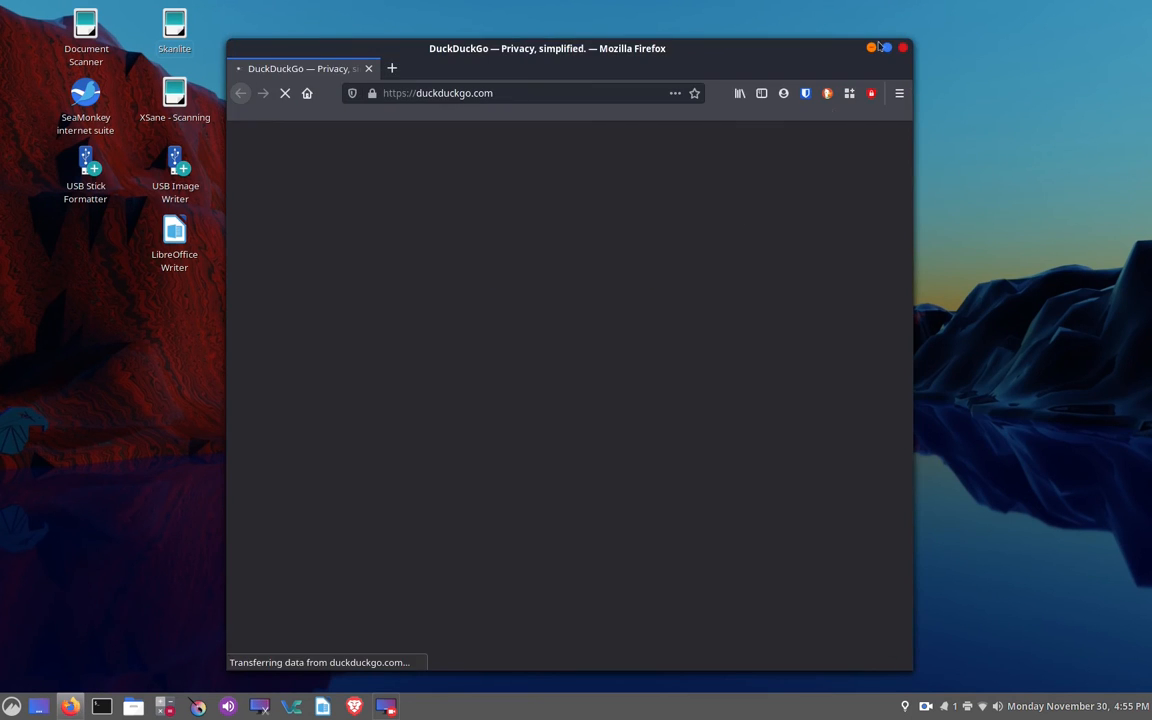
left_click(886, 47)
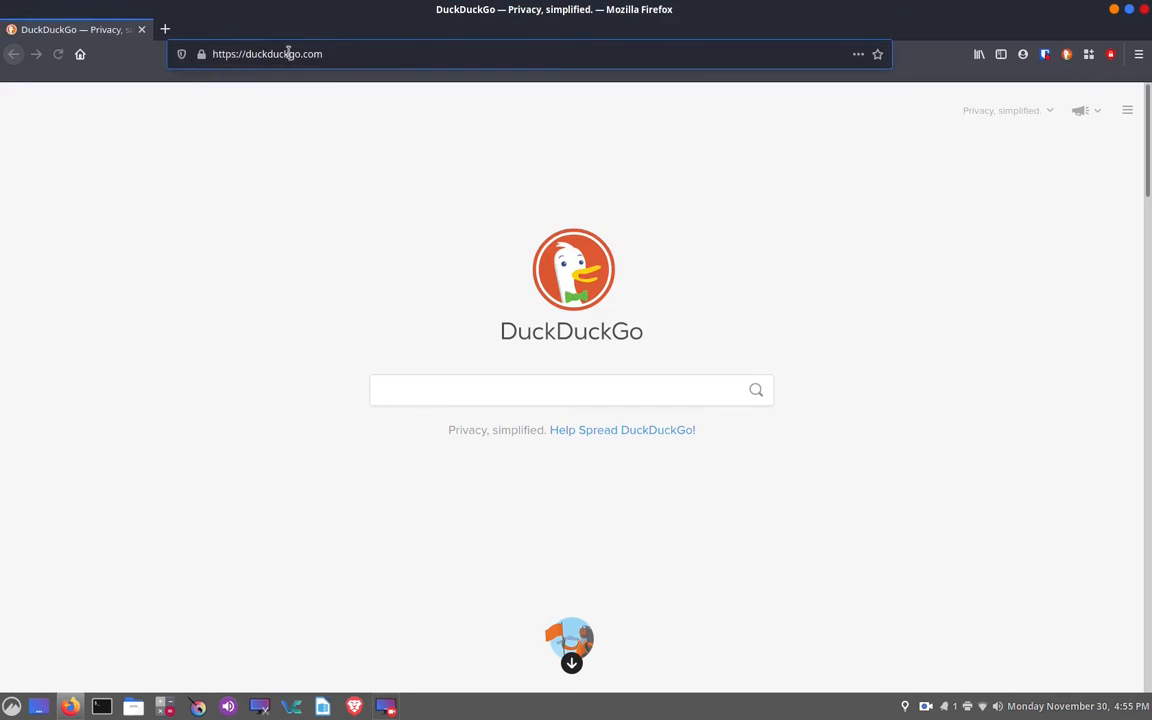
left_click(288, 52)
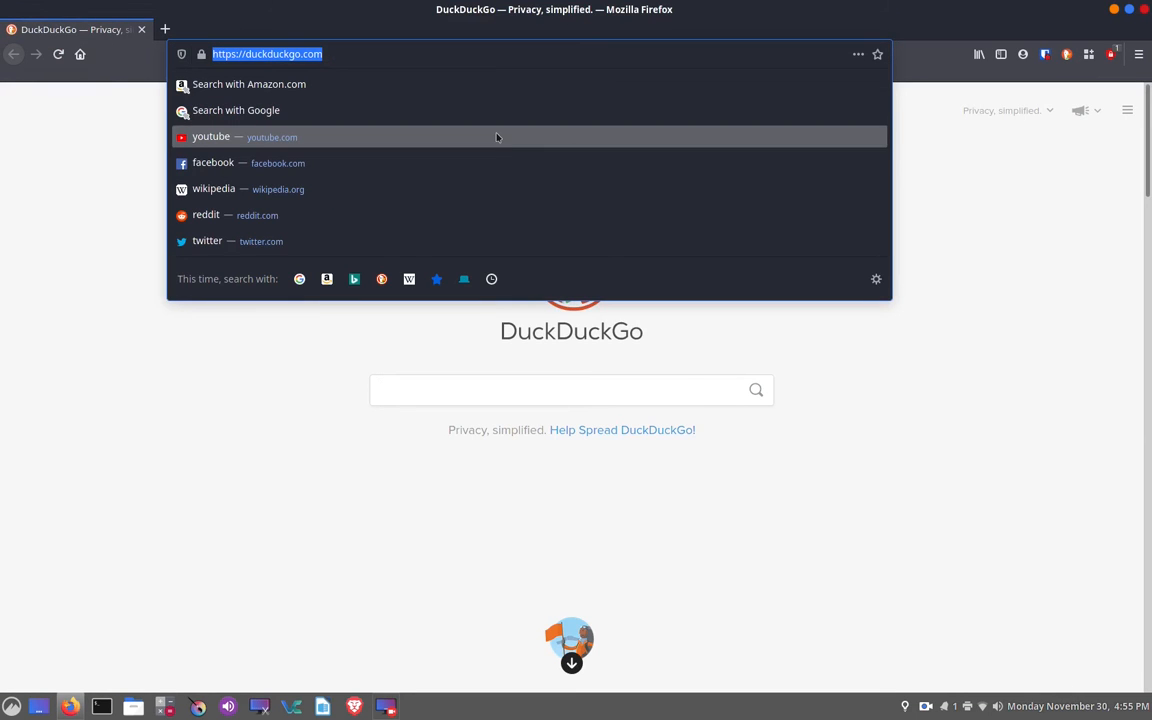
type("127.")
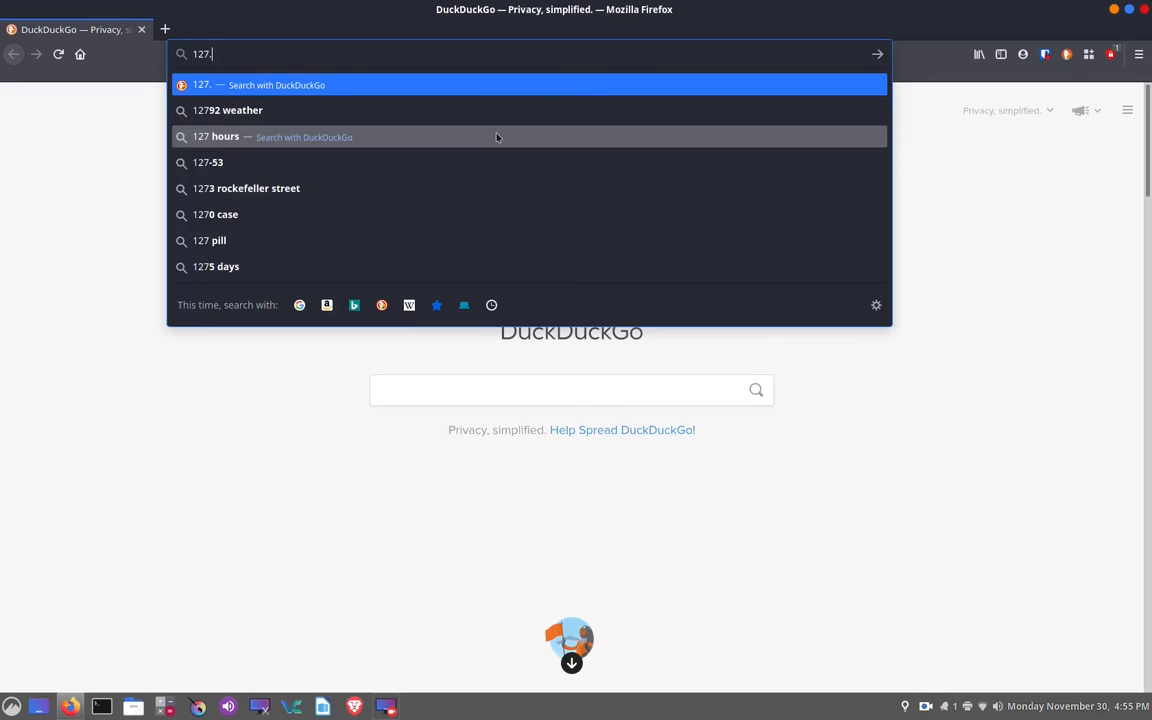
type("0.0.1")
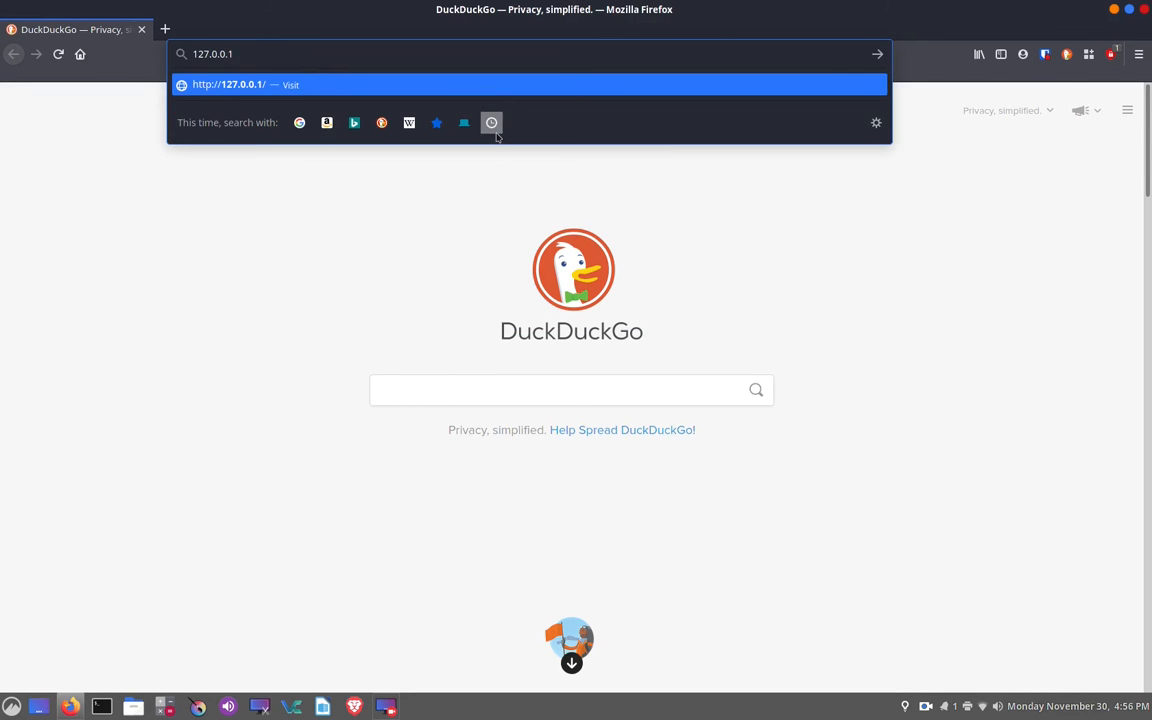
type(":631")
key("Return")
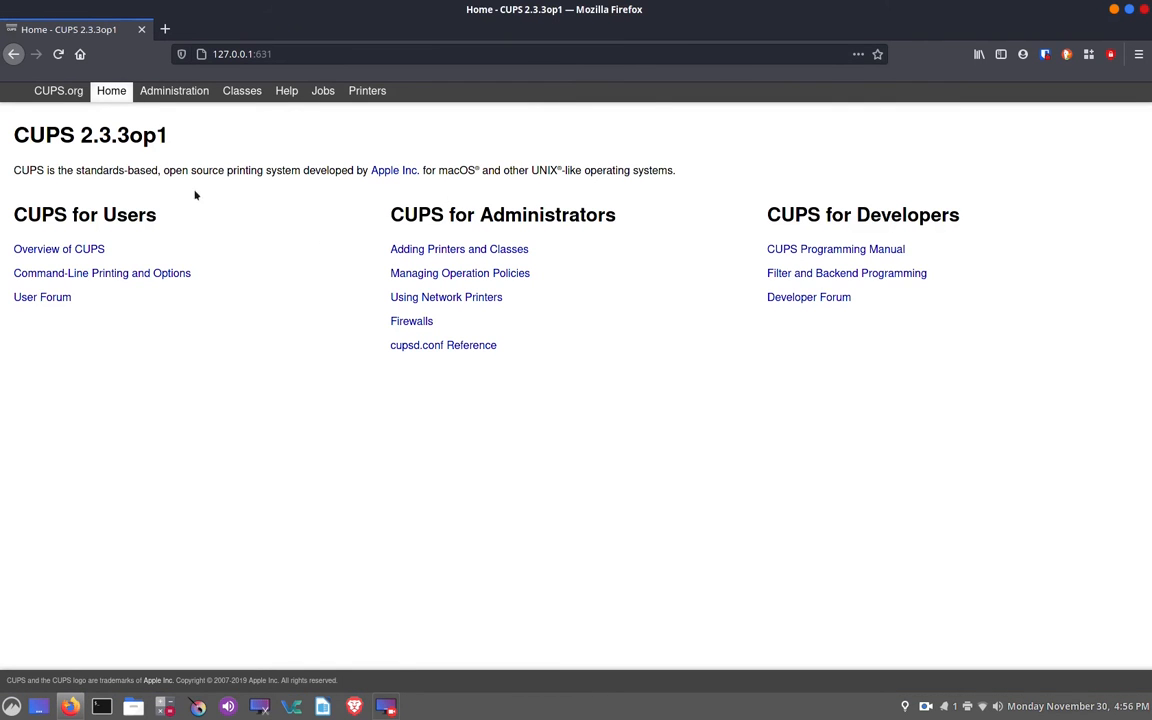
- Start adding a printer from CUPS administration, signing in with the account's user name and password without saving the login
left_click(197, 94)
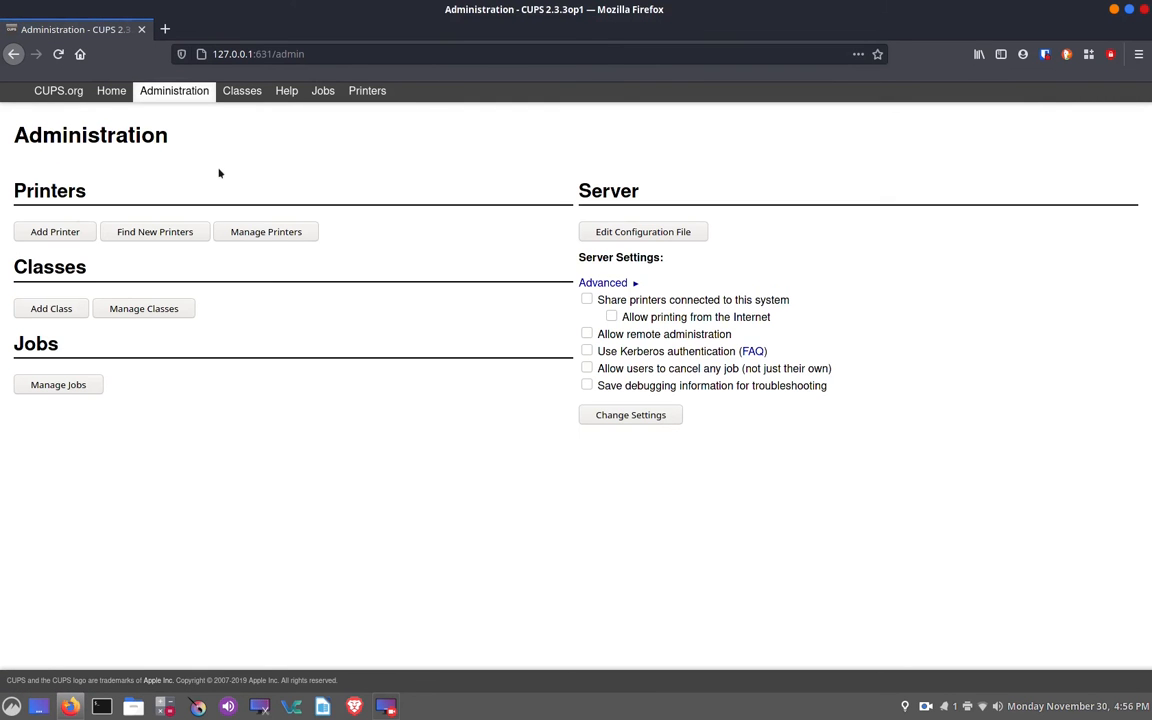
left_click(55, 232)
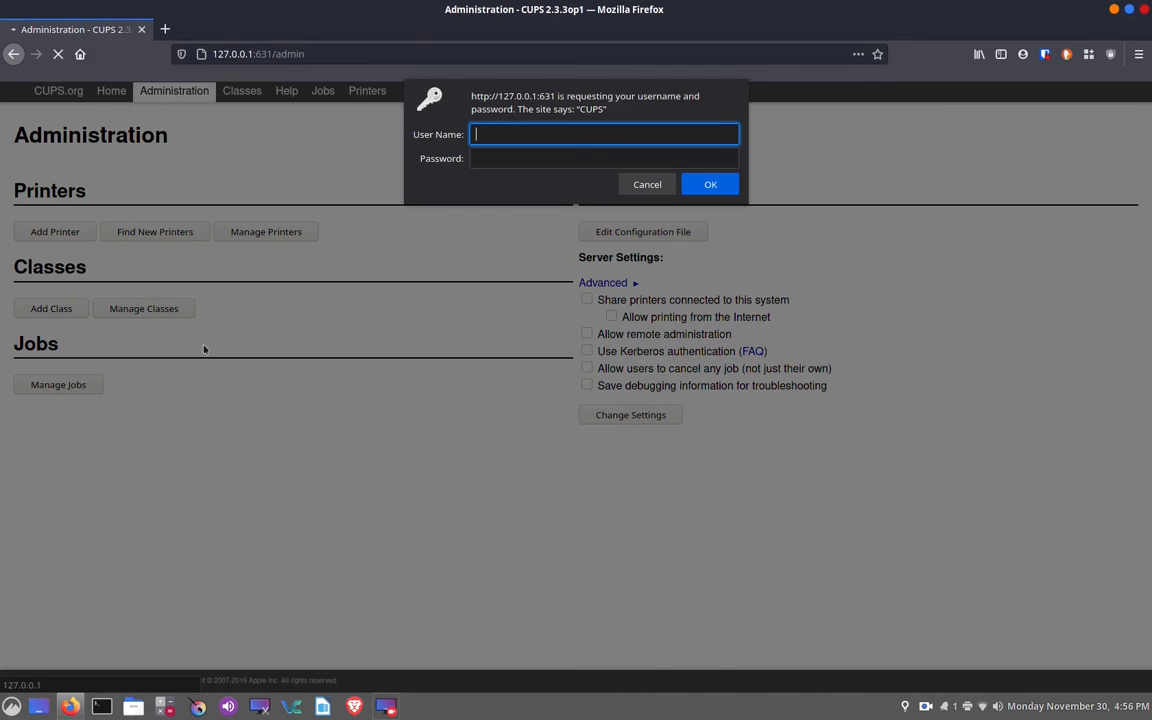
type("aruda")
left_click(483, 159)
type("garuda")
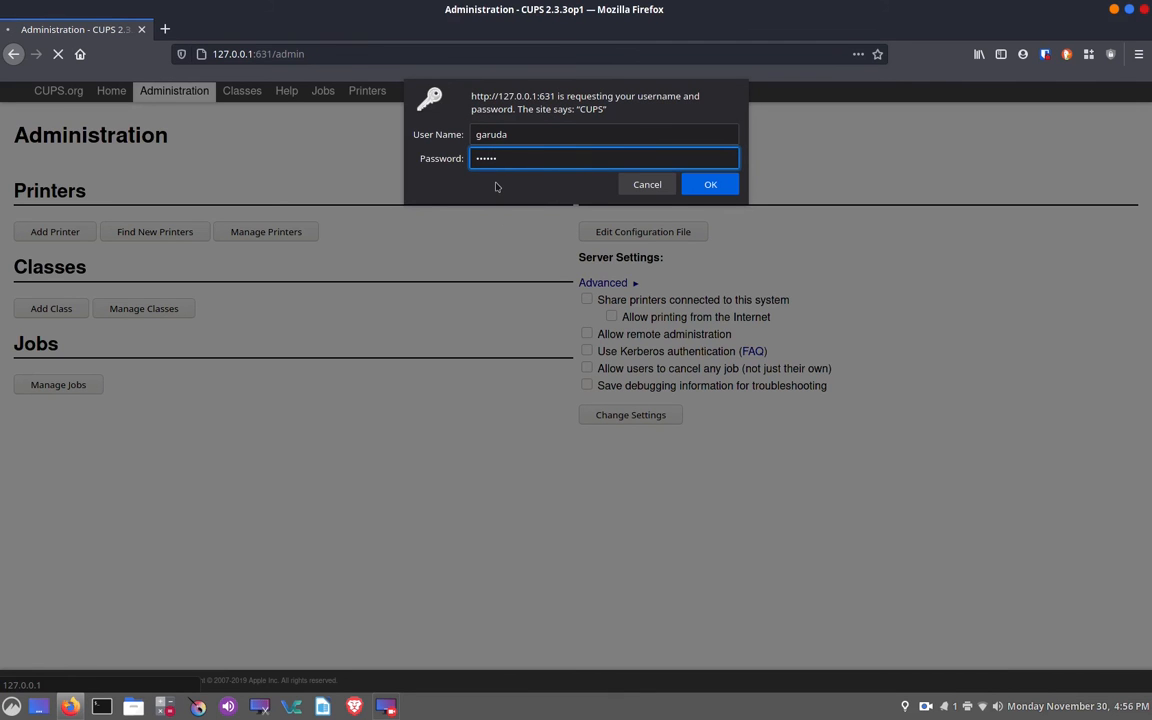
left_click(709, 186)
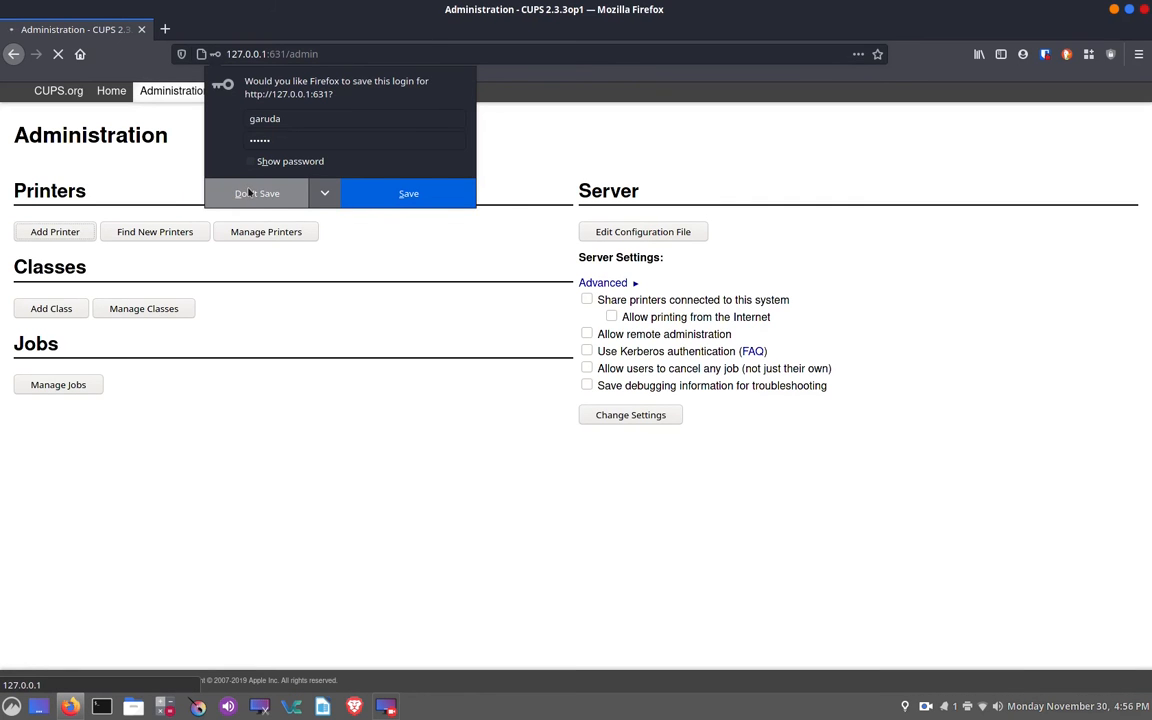
left_click(260, 193)
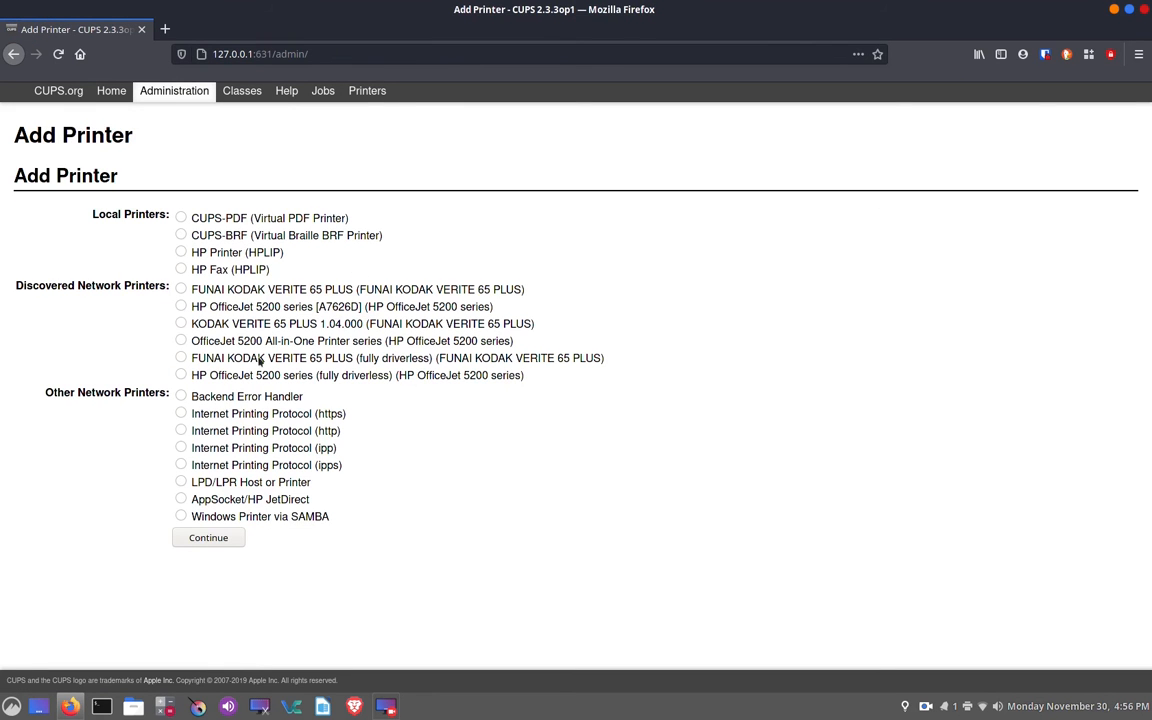
- Choose the discovered OfficeJet 5200 All-in-One Printer series and accept its suggested name and description with sharing off
left_click(182, 341)
left_click(231, 541)
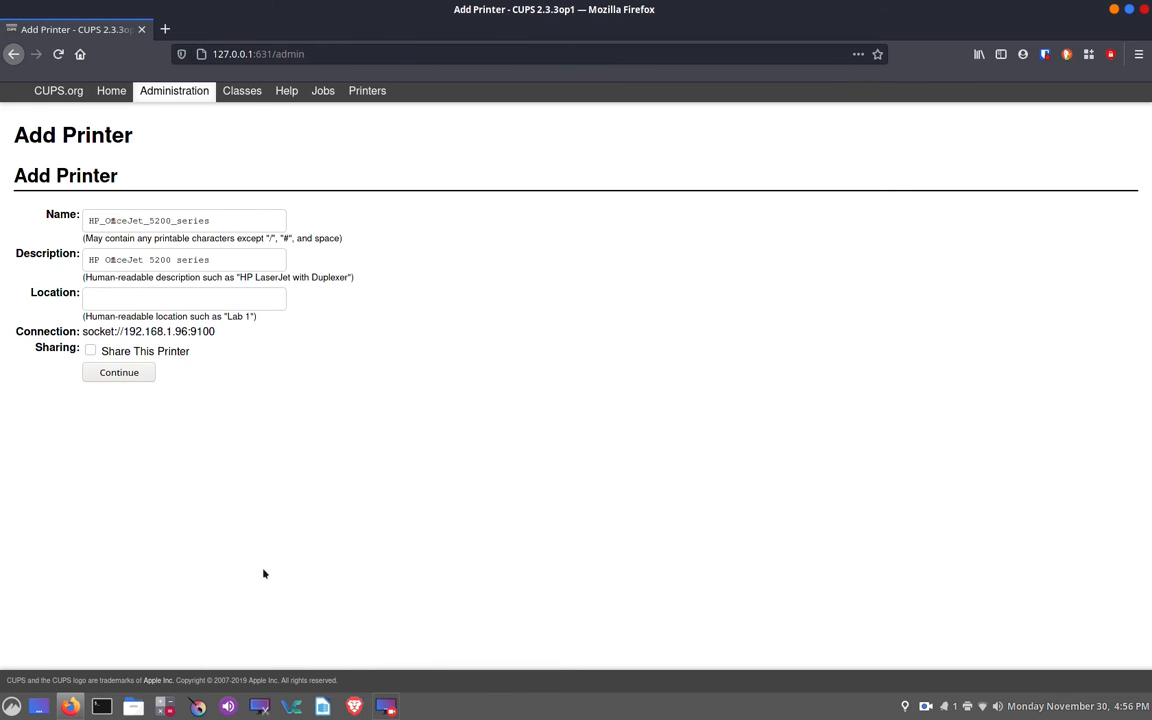
left_click(136, 373)
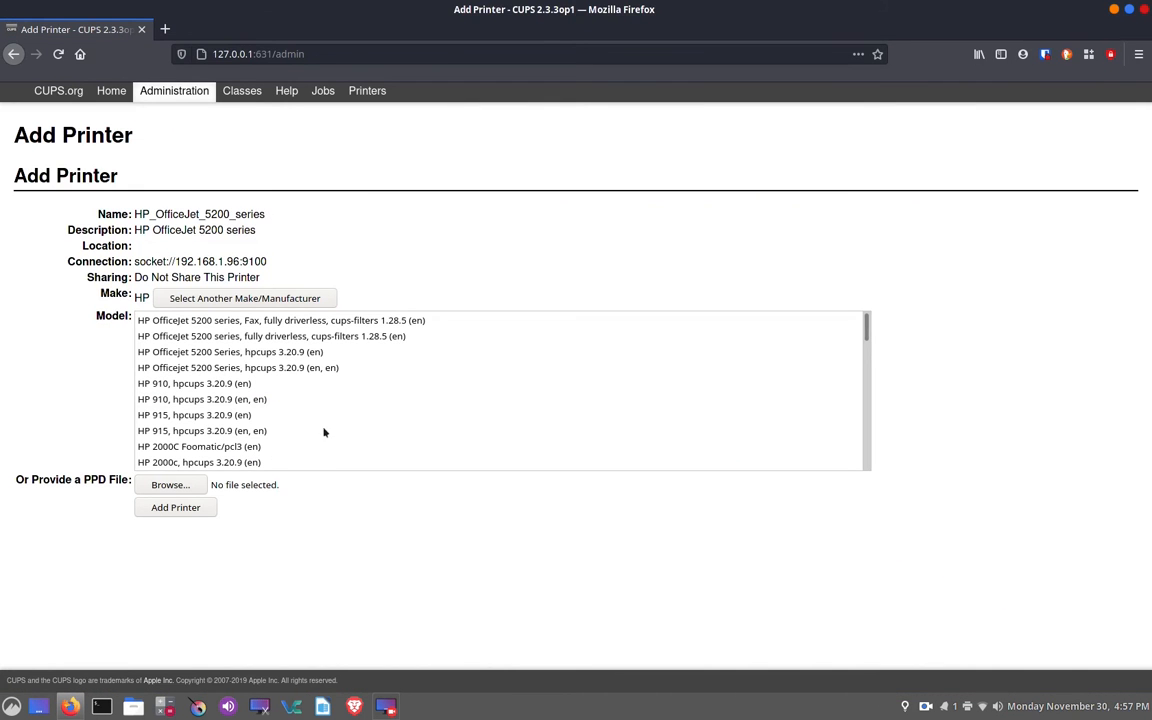
- Add the printer with the HP Officejet 5200 Series, hpcups 3.20.9 (en) driver and accept its preset default options
left_click(296, 353)
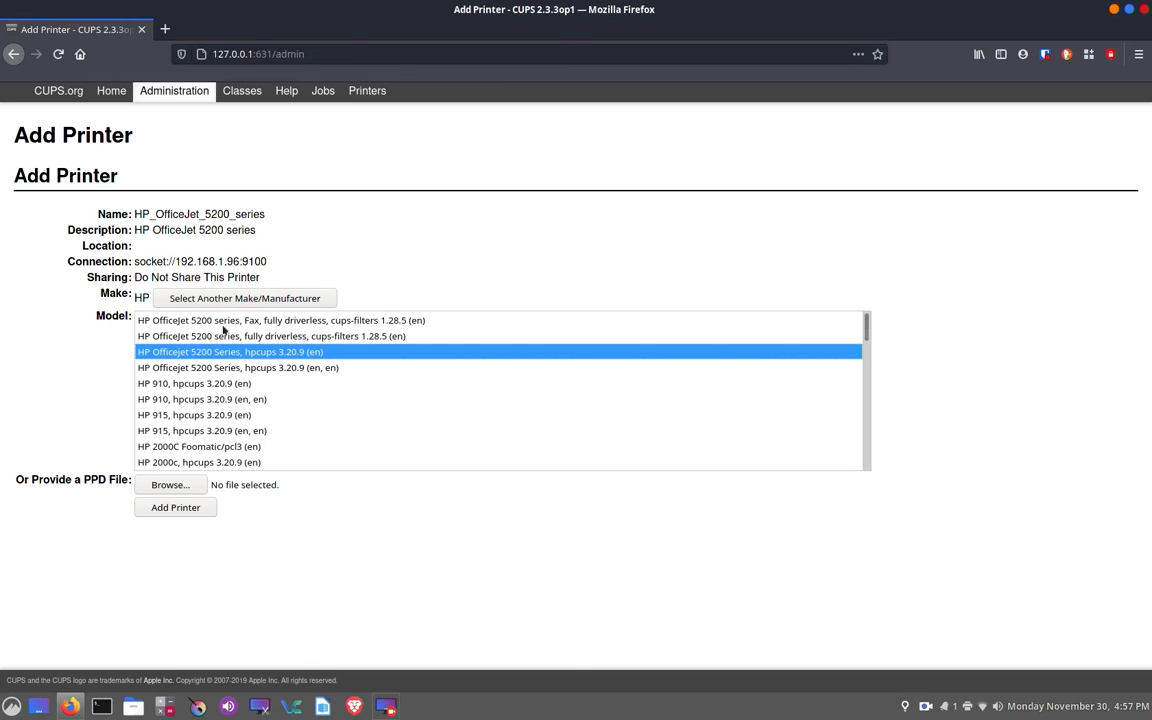
left_click(201, 511)
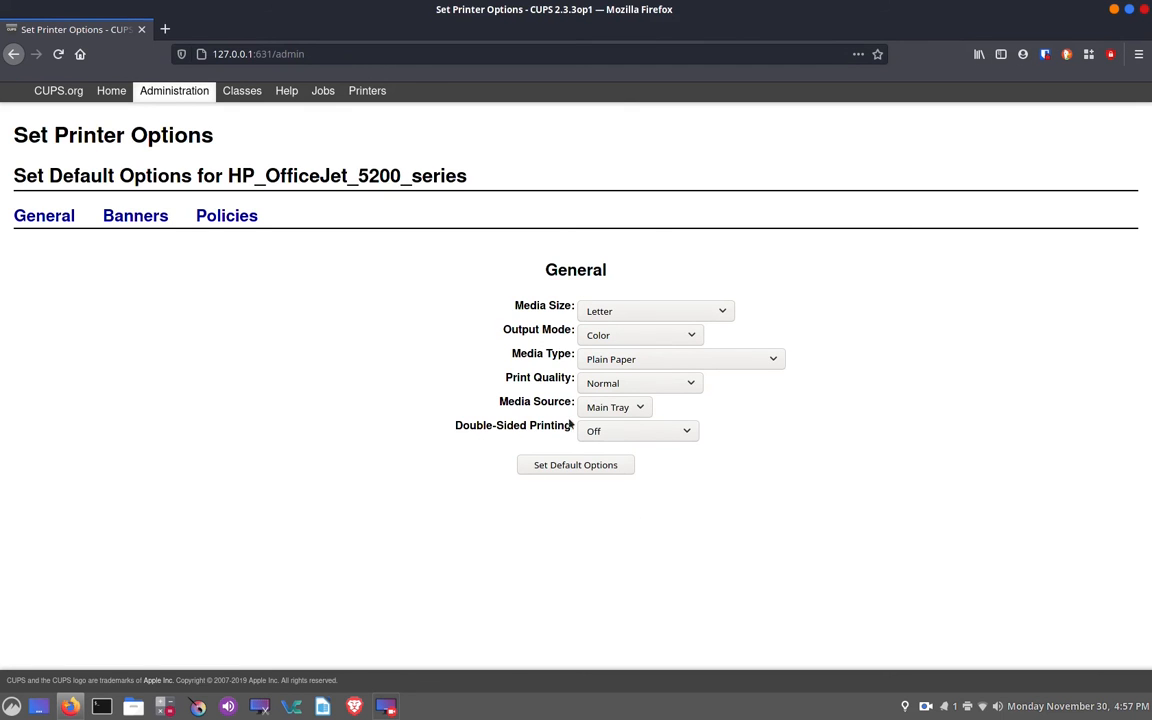
left_click(589, 467)
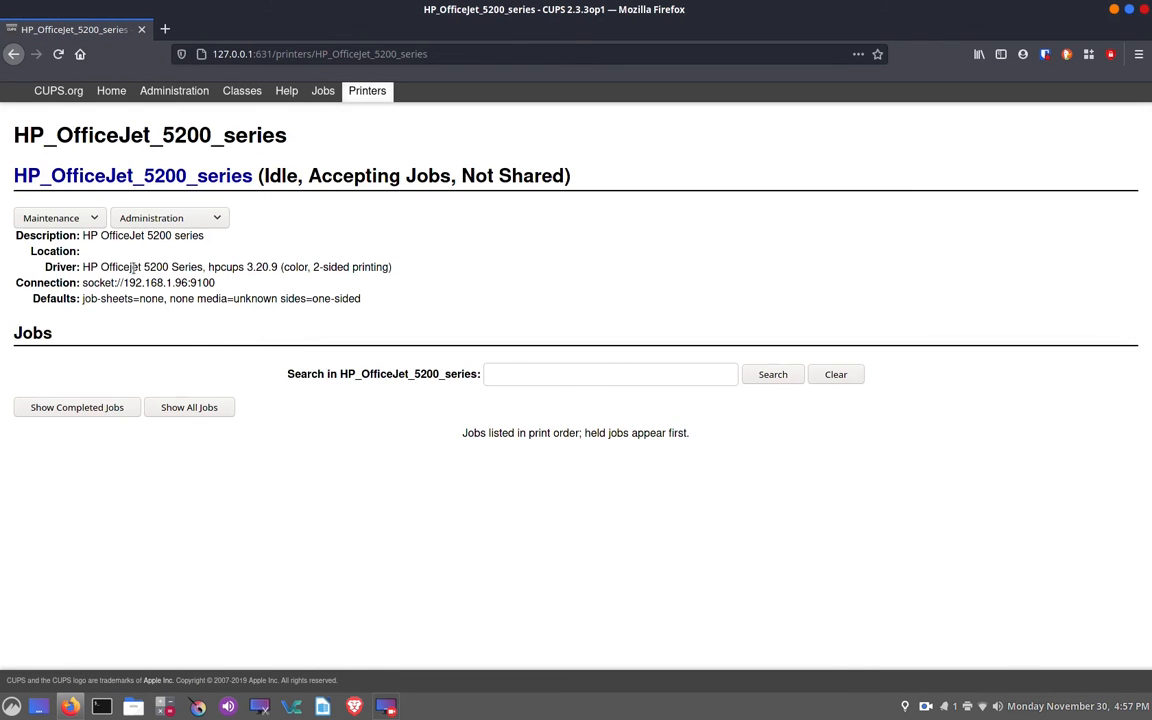
left_click(95, 219)
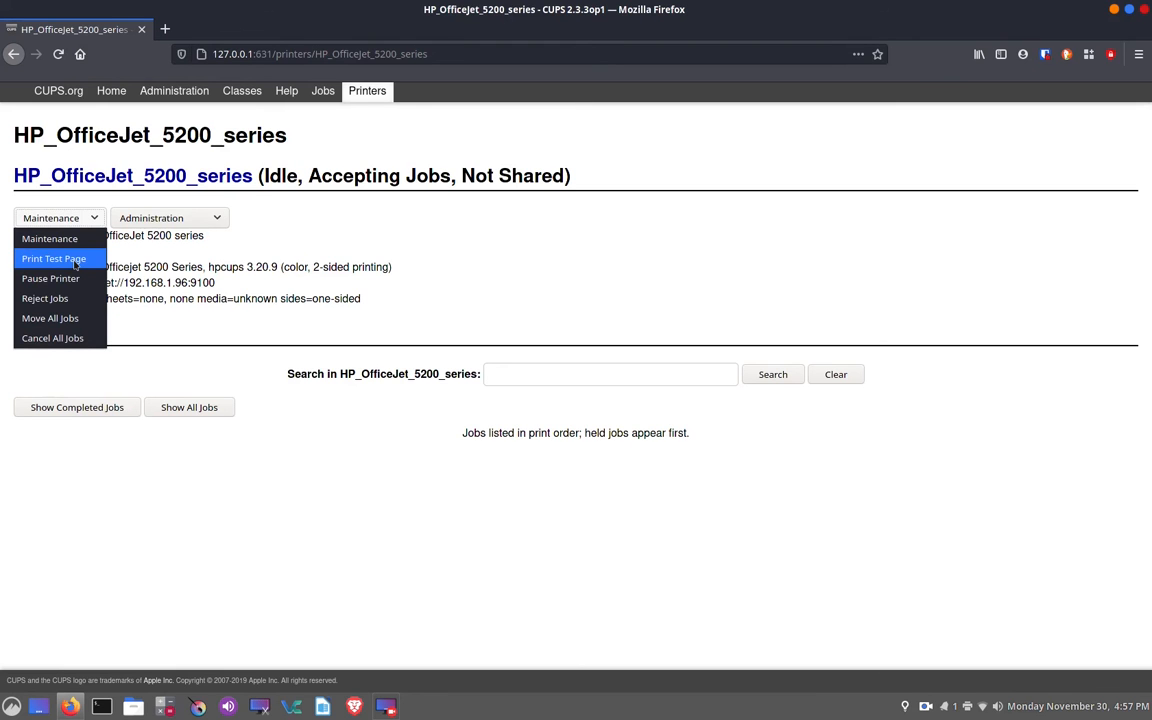
left_click(216, 220)
left_click(216, 219)
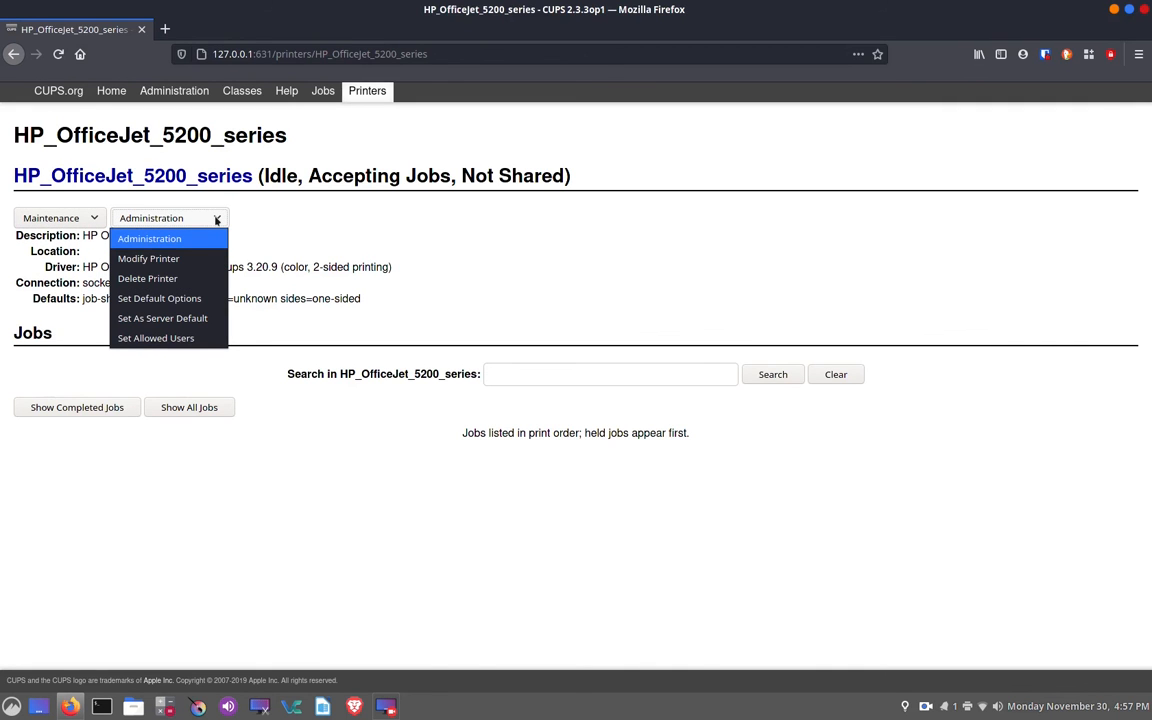
left_click(216, 219)
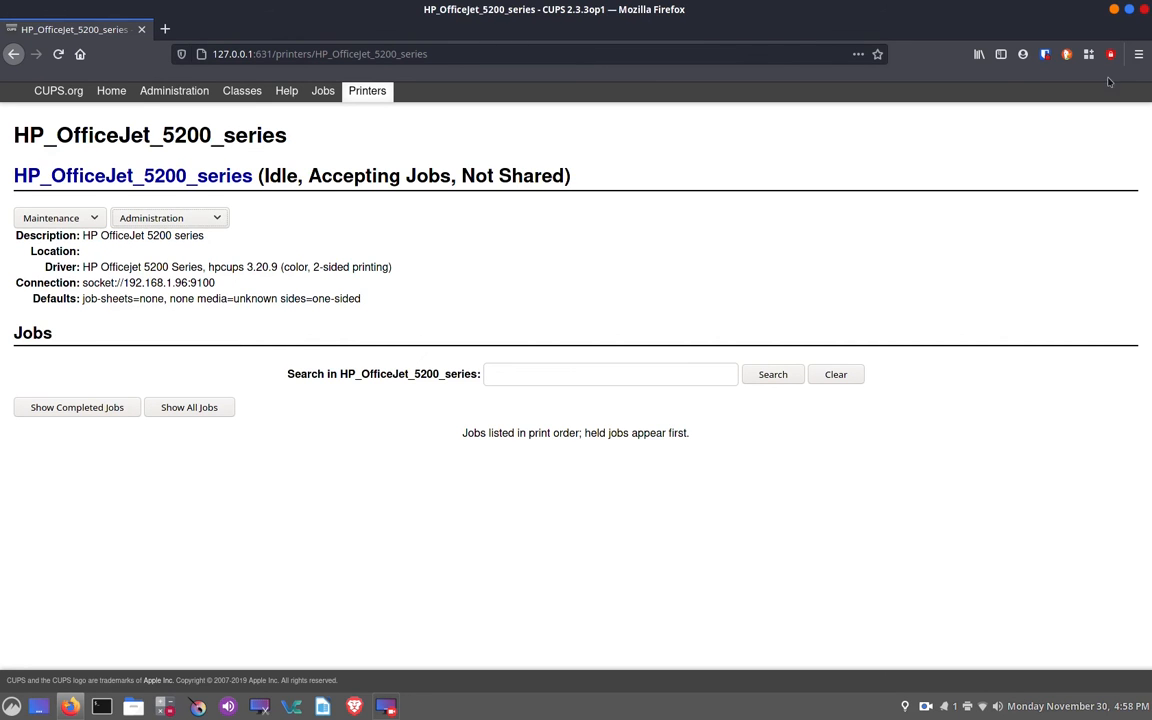
- Close Firefox and open the desktop's Printers settings from System Settings
left_click(1145, 10)
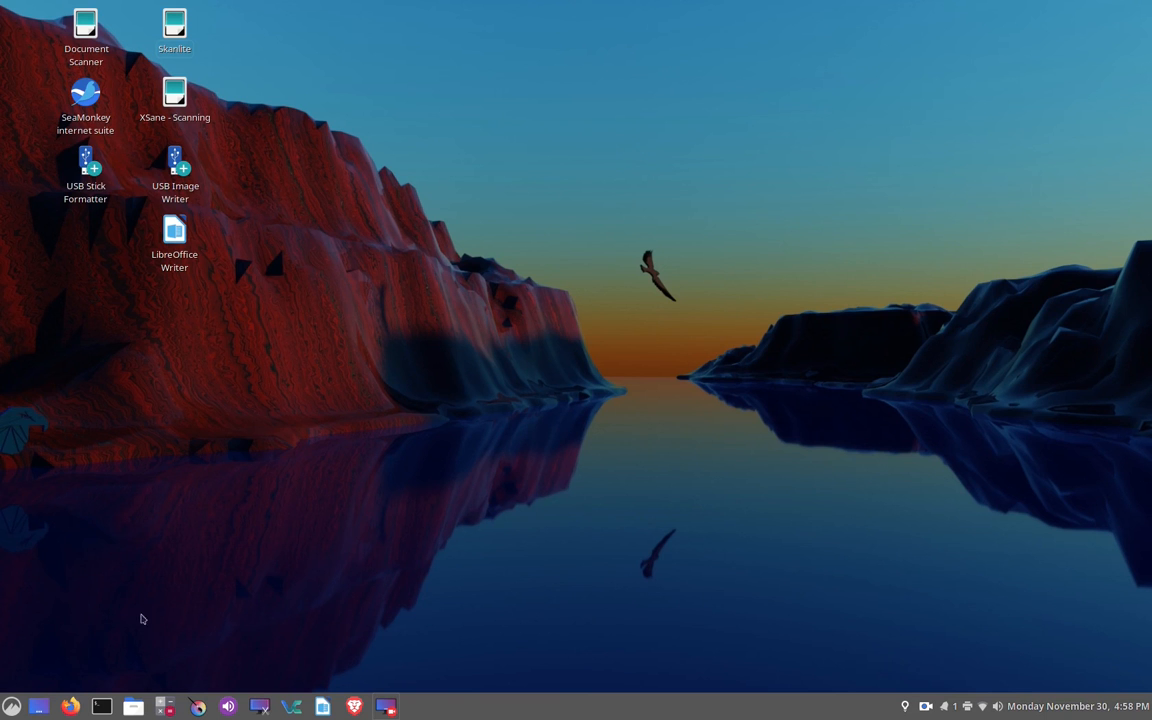
left_click(10, 707)
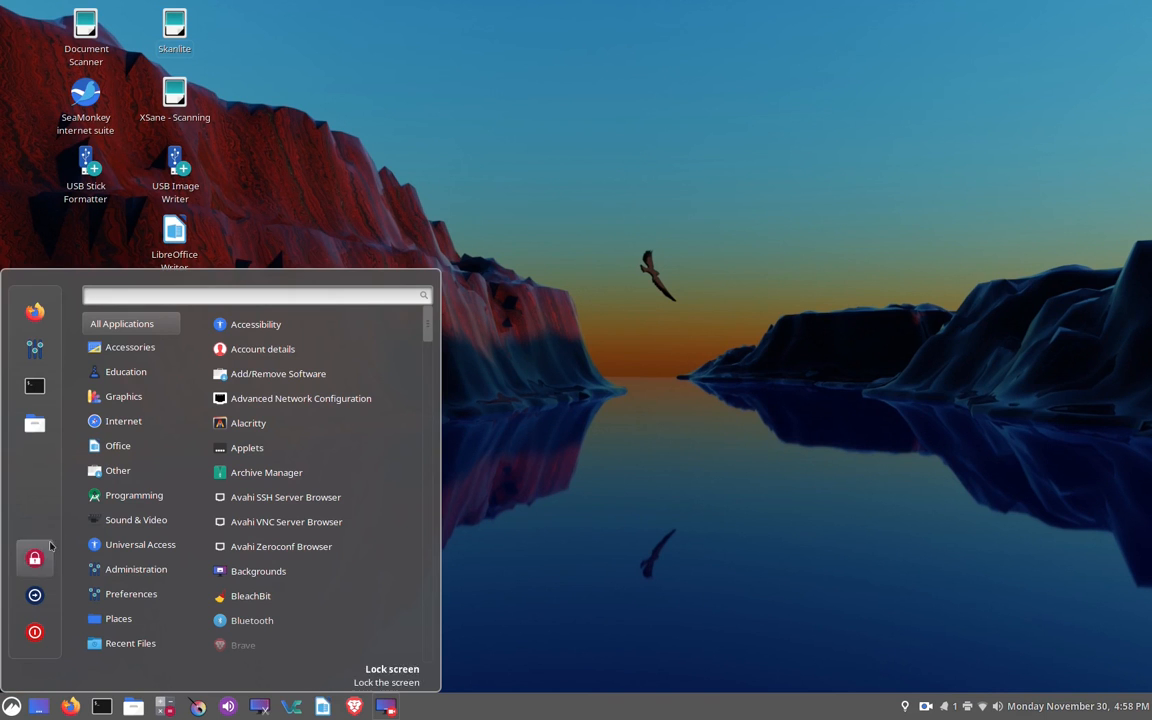
left_click(36, 349)
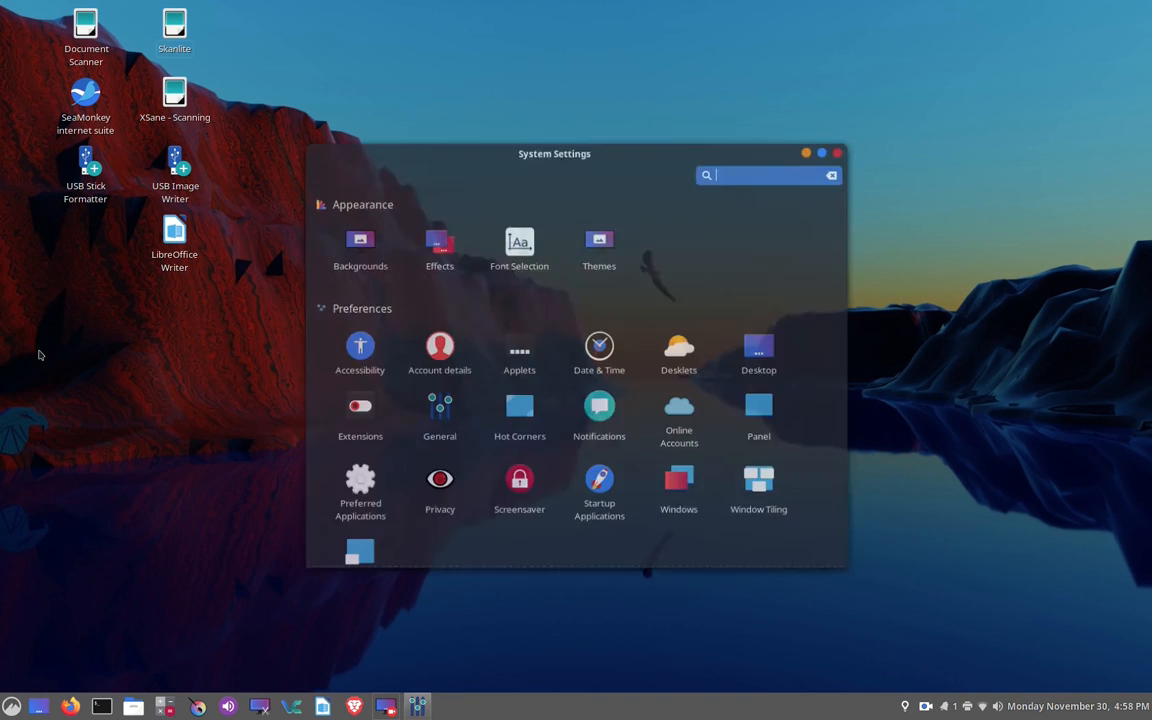
scroll(470, 509, "down", 5)
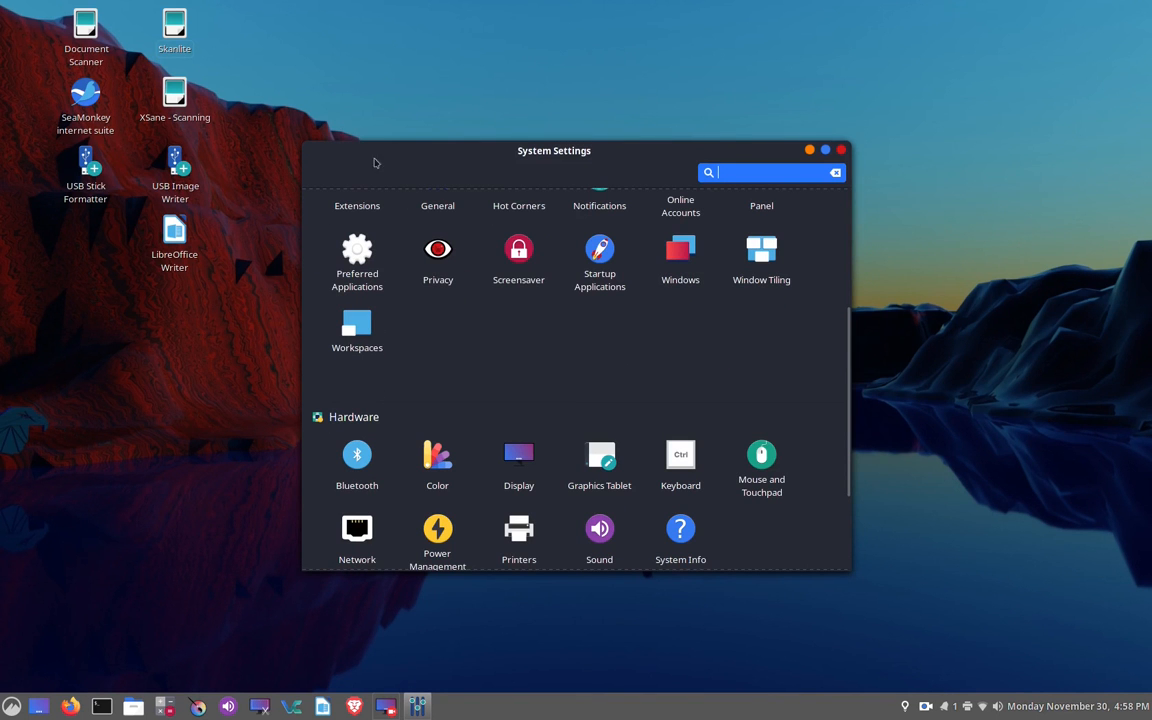
left_click(527, 538)
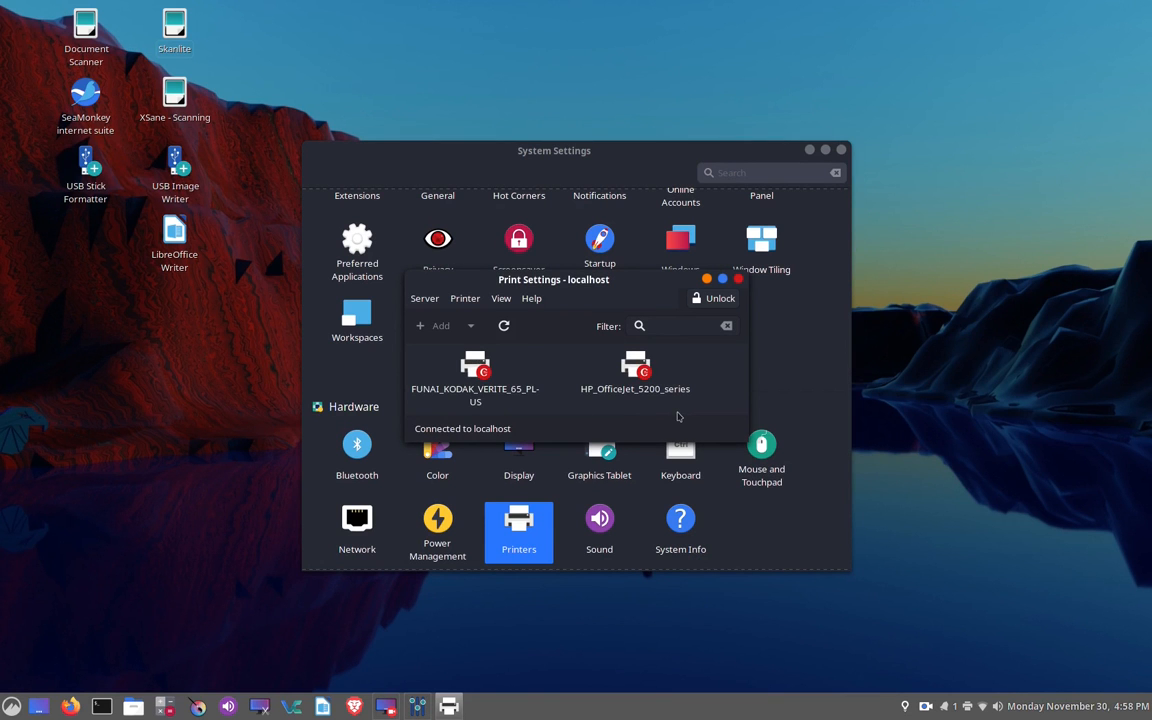
- Unlock the print settings for changes by authenticating with the account password
left_click(713, 298)
type("•••••")
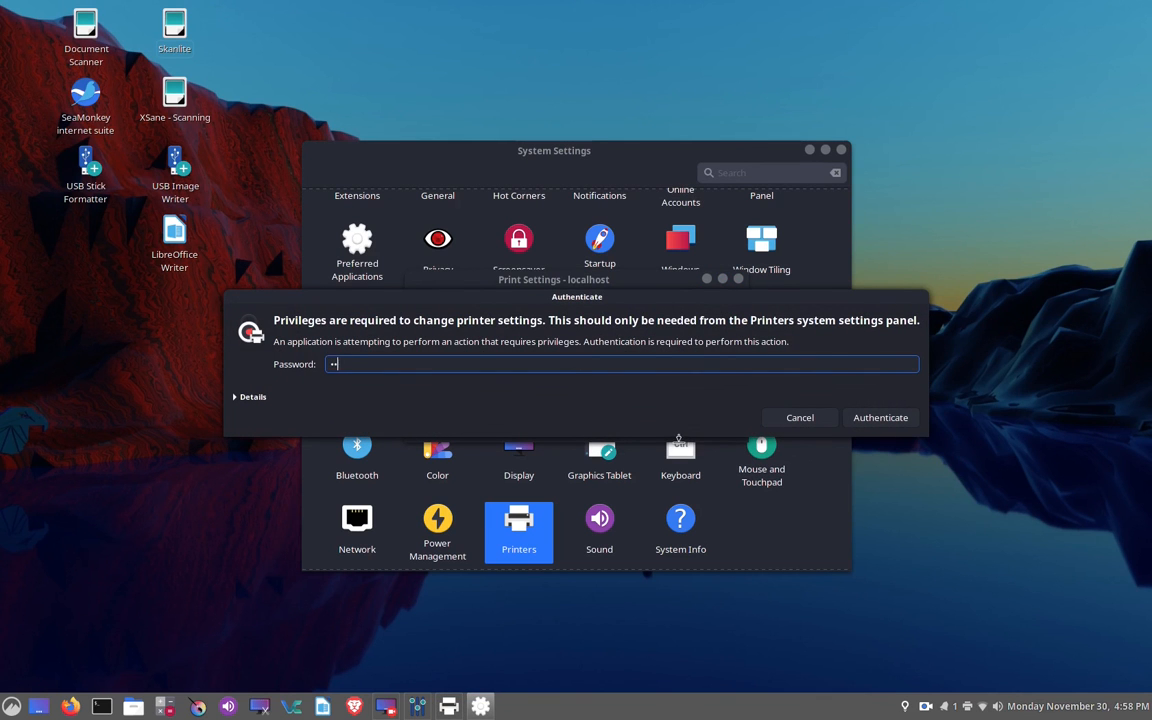
type("•")
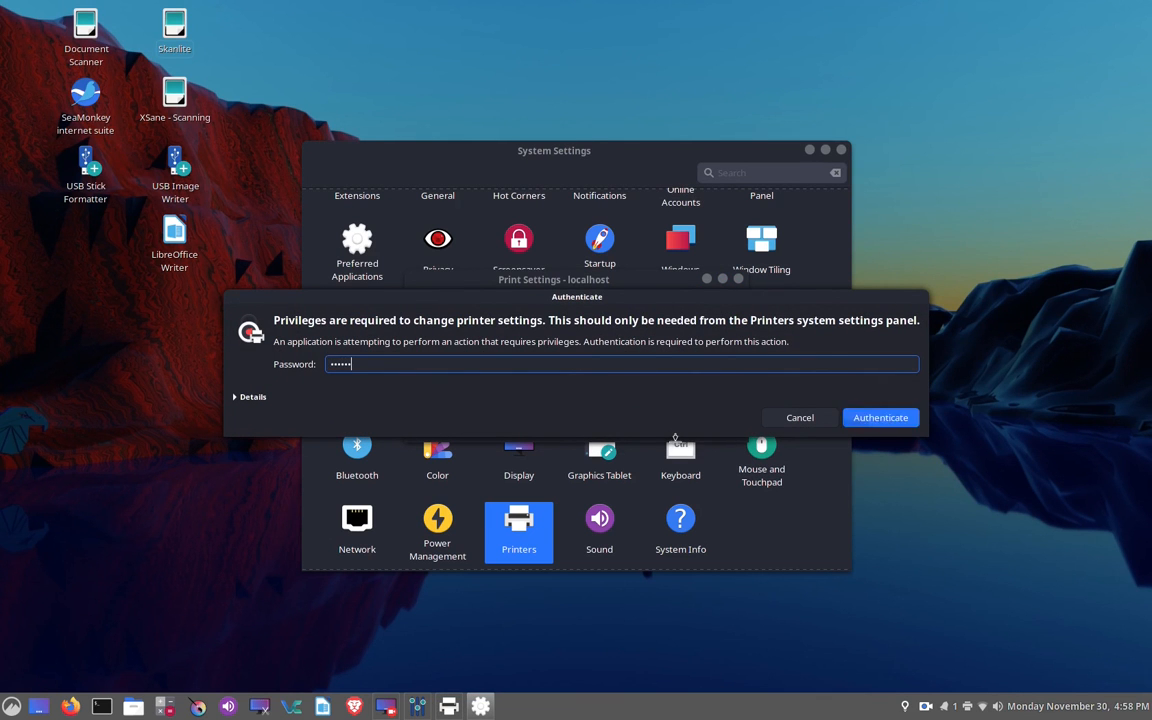
key("Return")
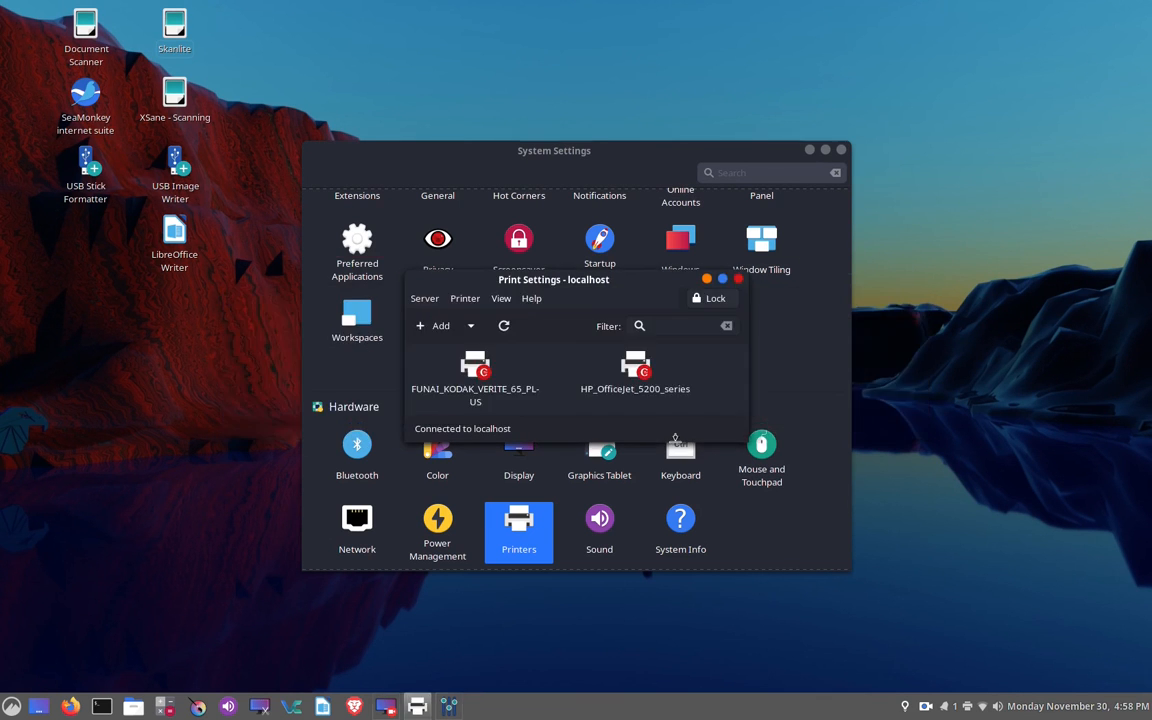
- Review the properties of HP_OfficeJet_5200_series without changing them, and close Print Settings and System Settings
left_click(632, 377)
right_click(634, 377)
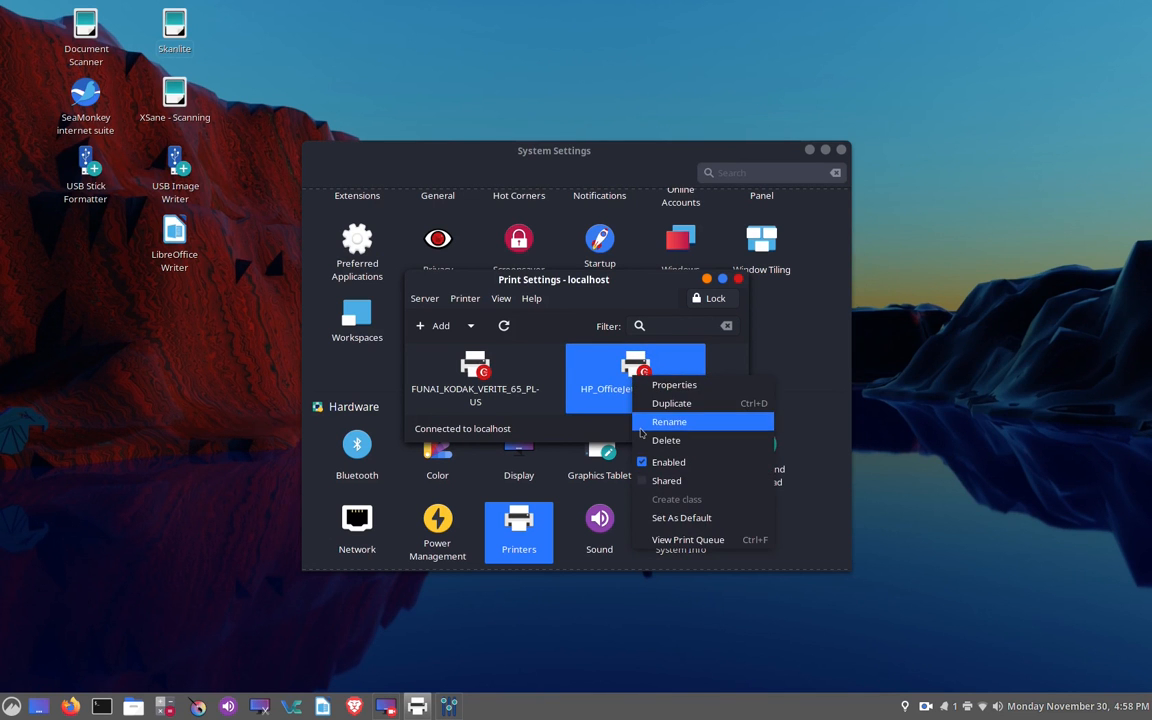
left_click(674, 384)
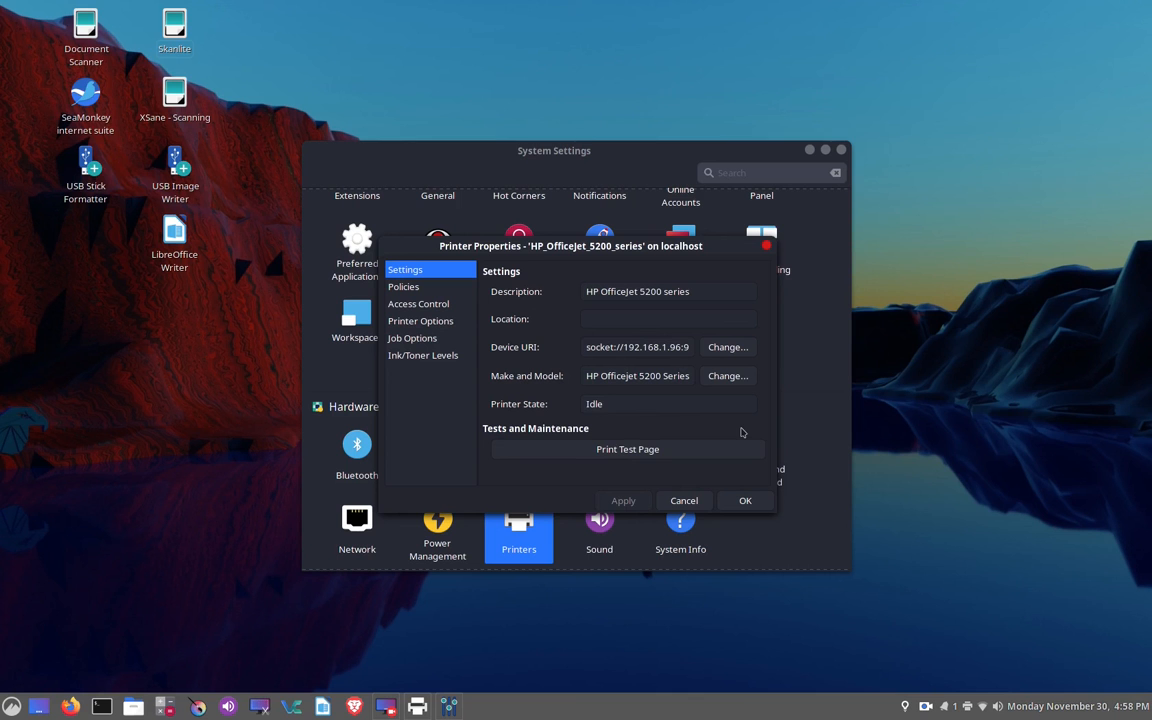
left_click(697, 503)
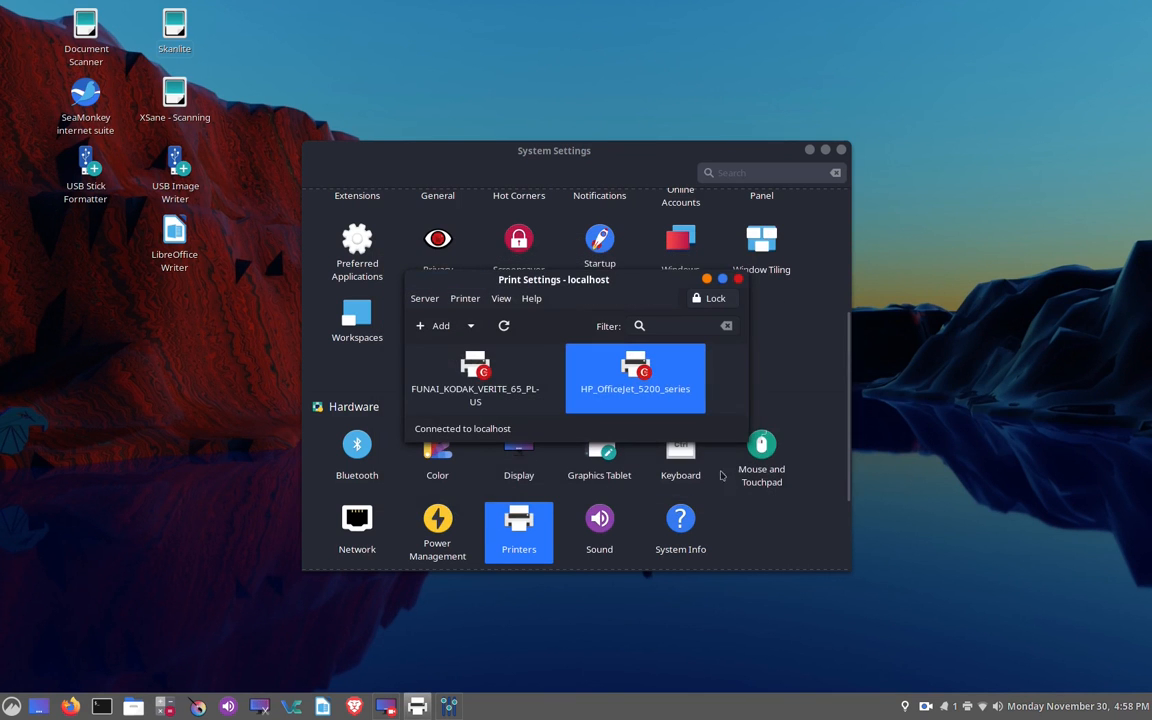
left_click(739, 282)
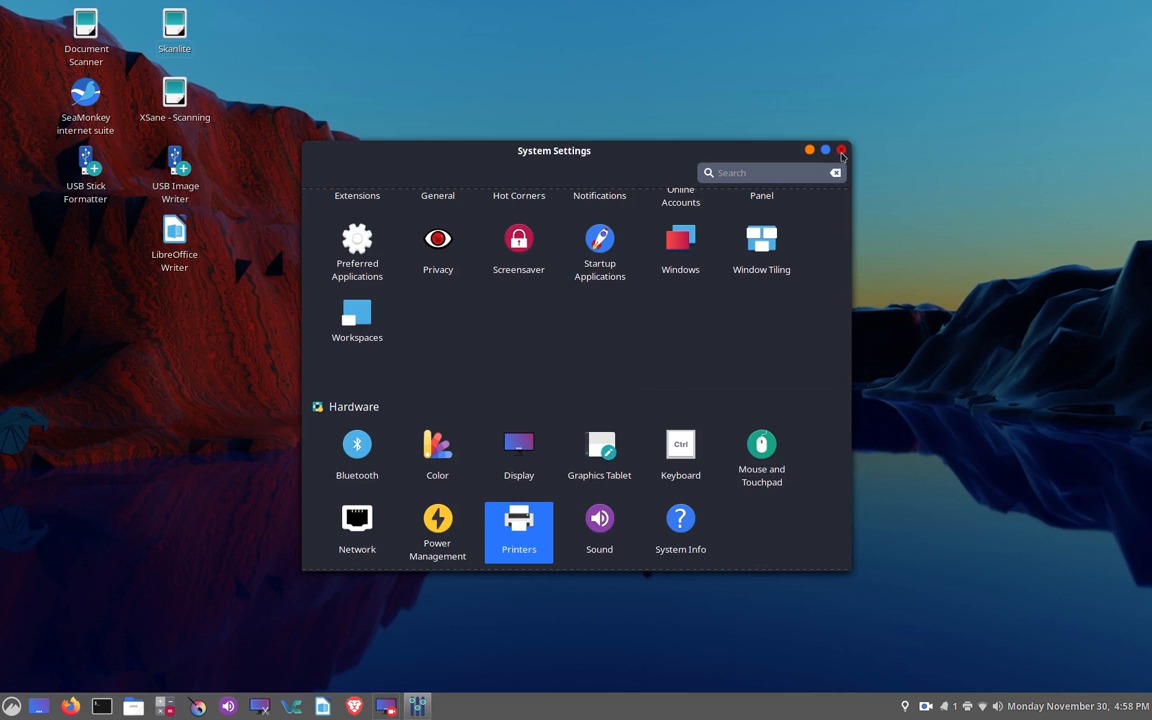
left_click(841, 151)
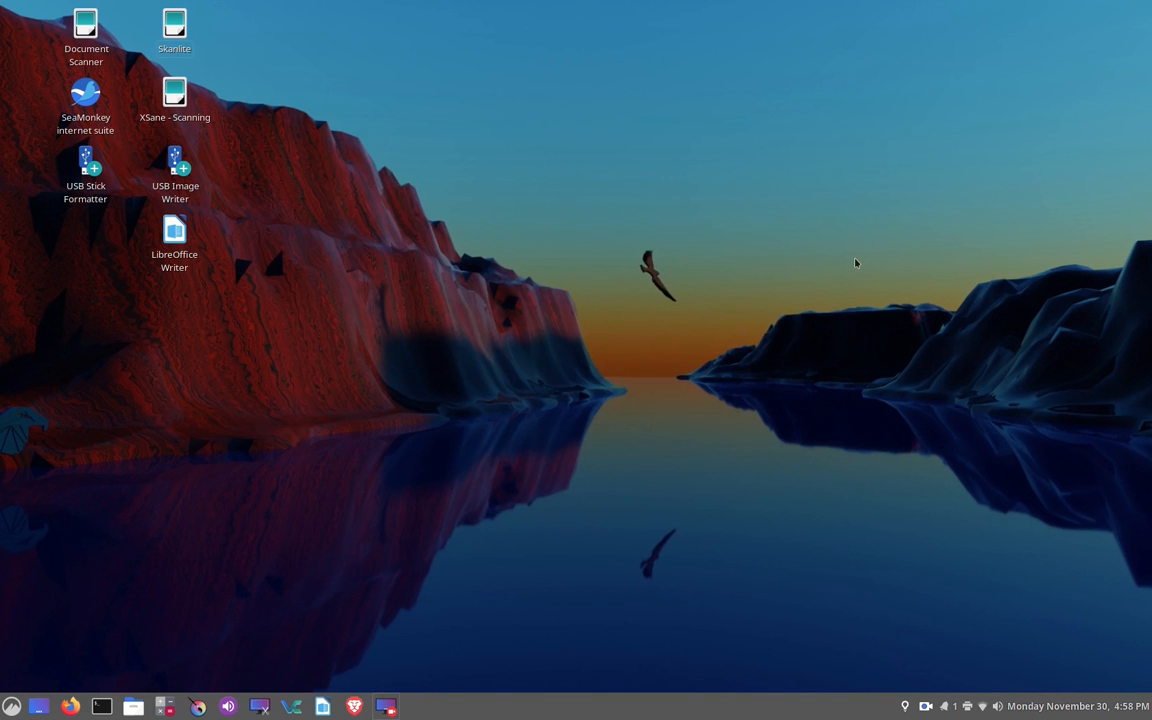